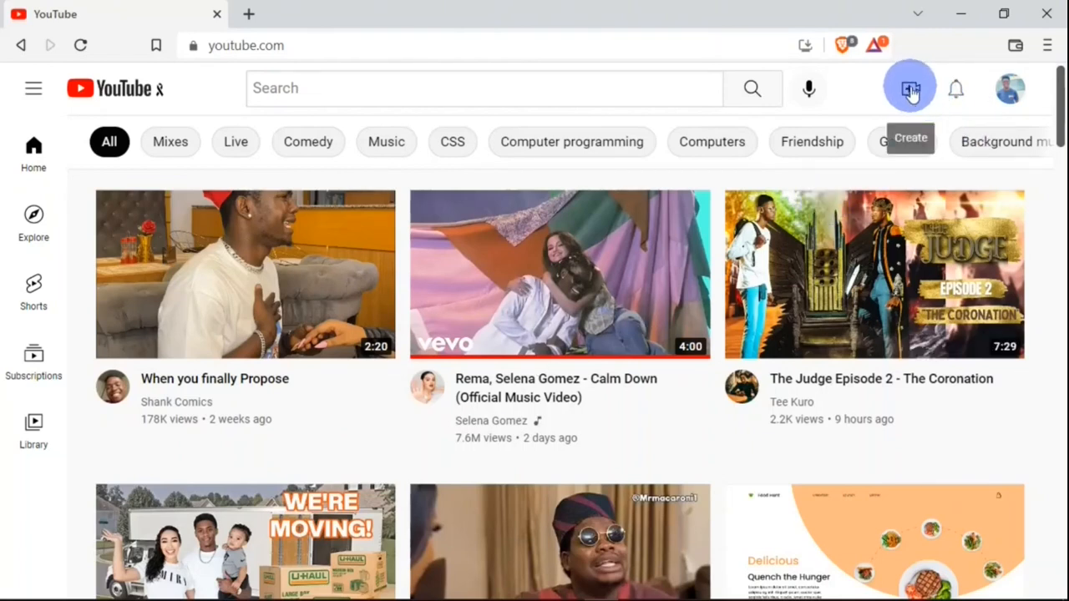
- Start uploading a new video from the YouTube home page
{"action": "left_click", "coordinate": [911, 93]}
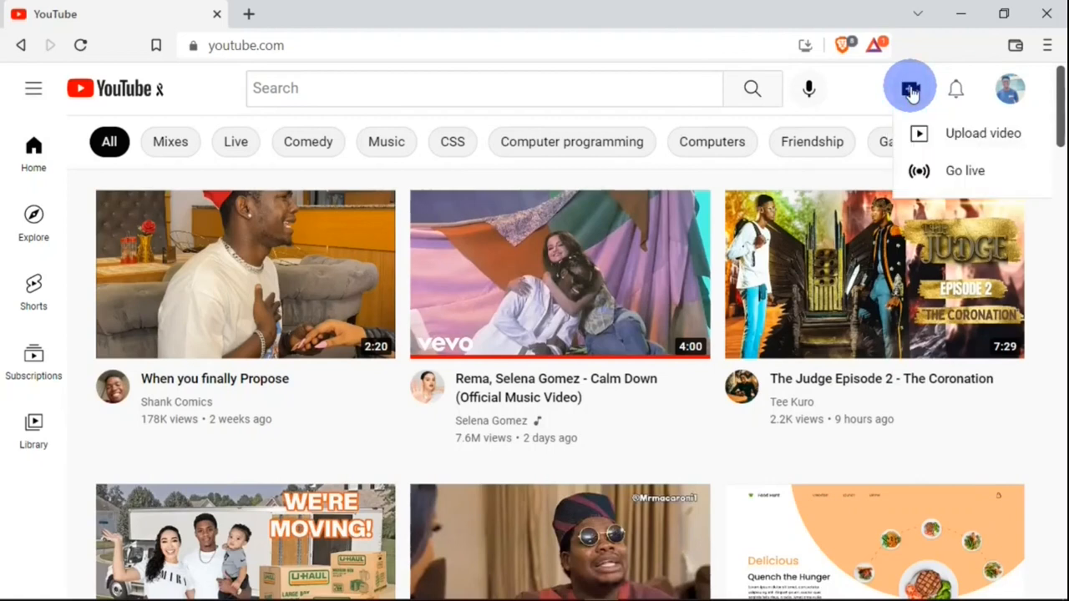
{"action": "left_click", "coordinate": [973, 146]}
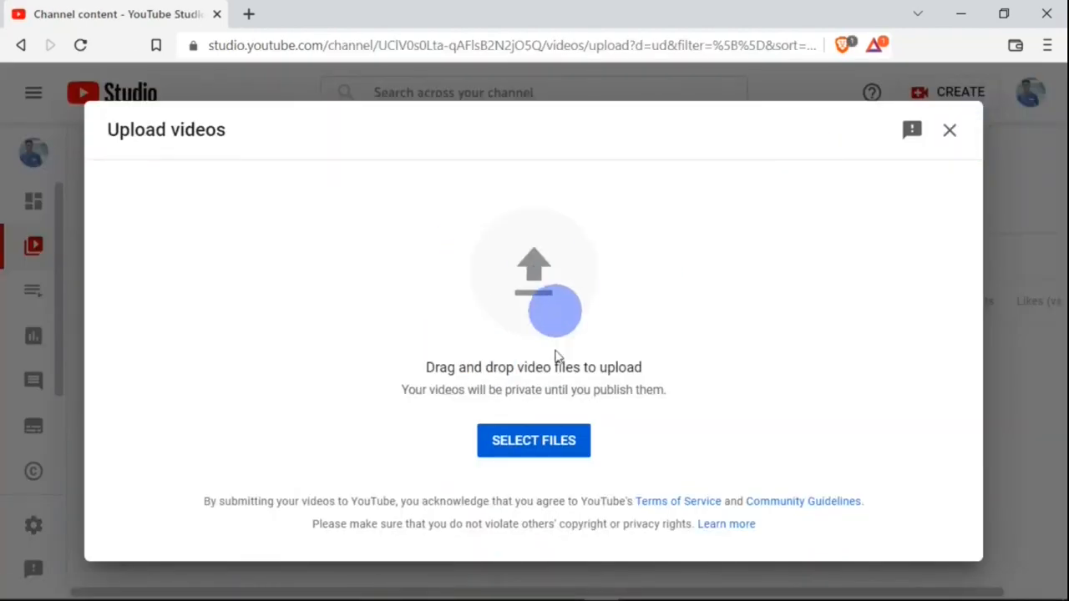
{"action": "left_click", "coordinate": [544, 453]}
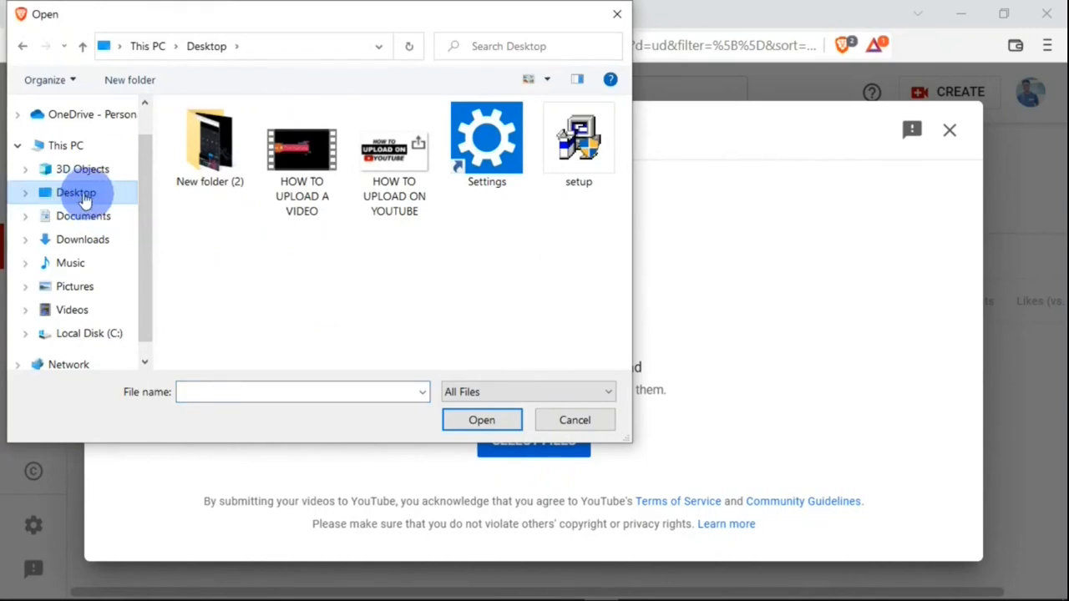
{"action": "left_click", "coordinate": [301, 156]}
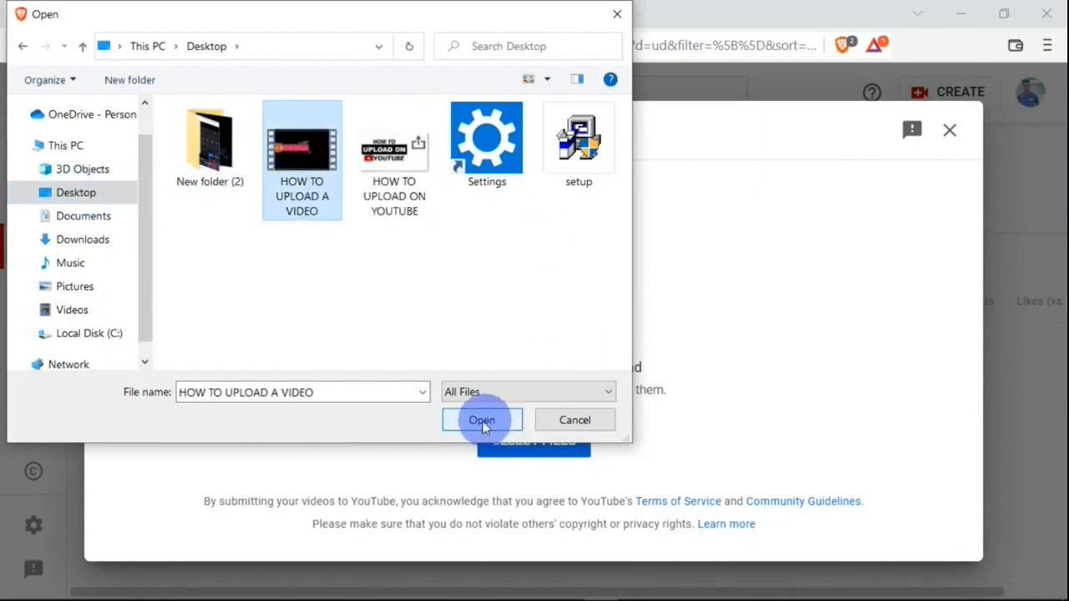
{"action": "left_click", "coordinate": [553, 419]}
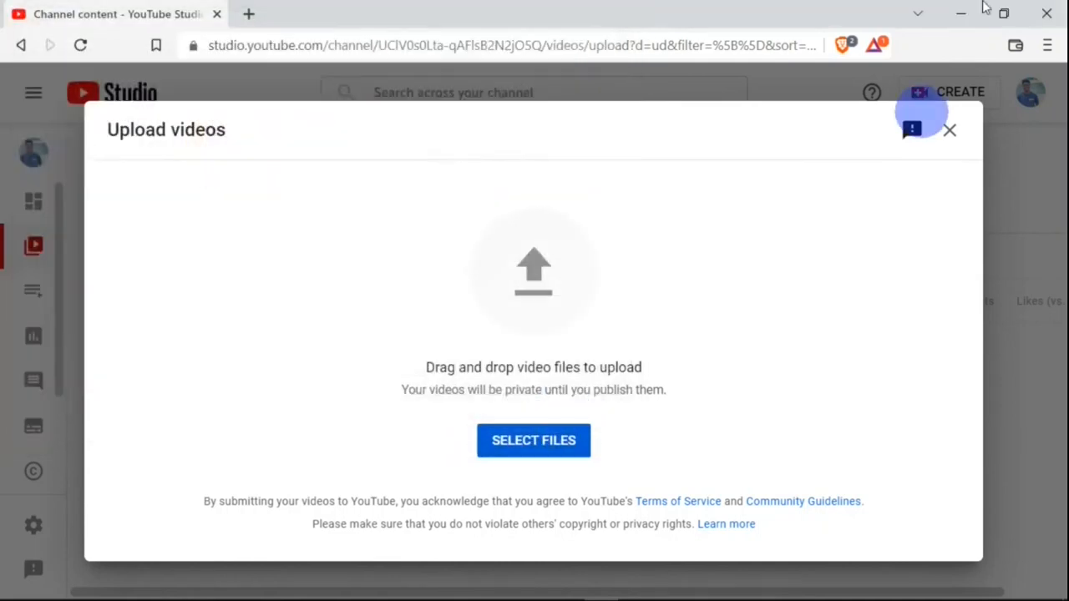
- Upload the HOW TO UPLOAD A VIDEO file by dropping it from the desktop into the upload area
{"action": "left_click", "coordinate": [1005, 12]}
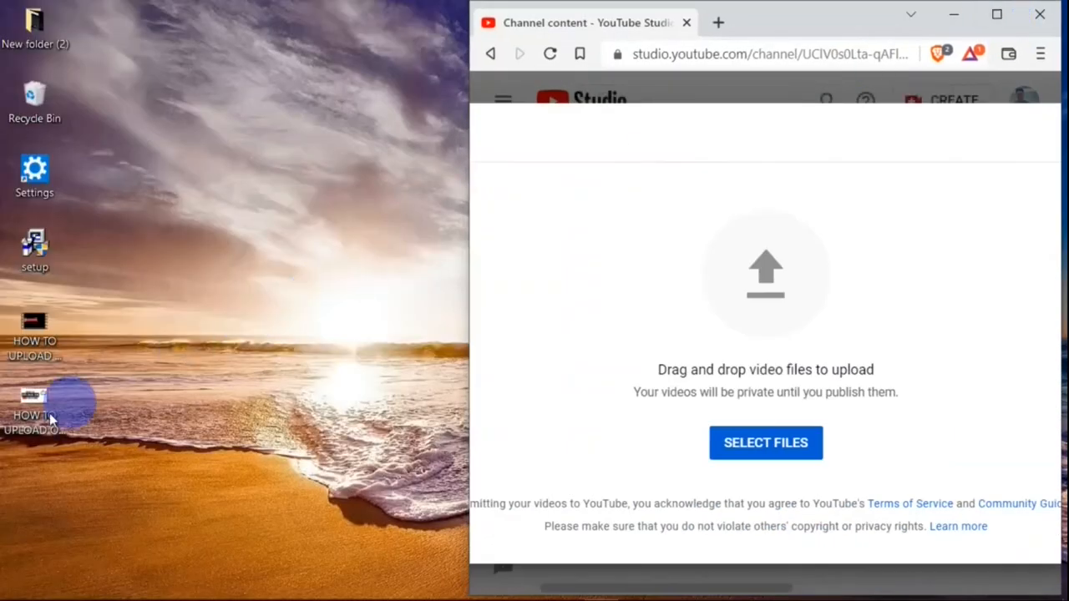
{"action": "left_click_drag", "start_coordinate": [23, 358], "coordinate": [799, 377]}
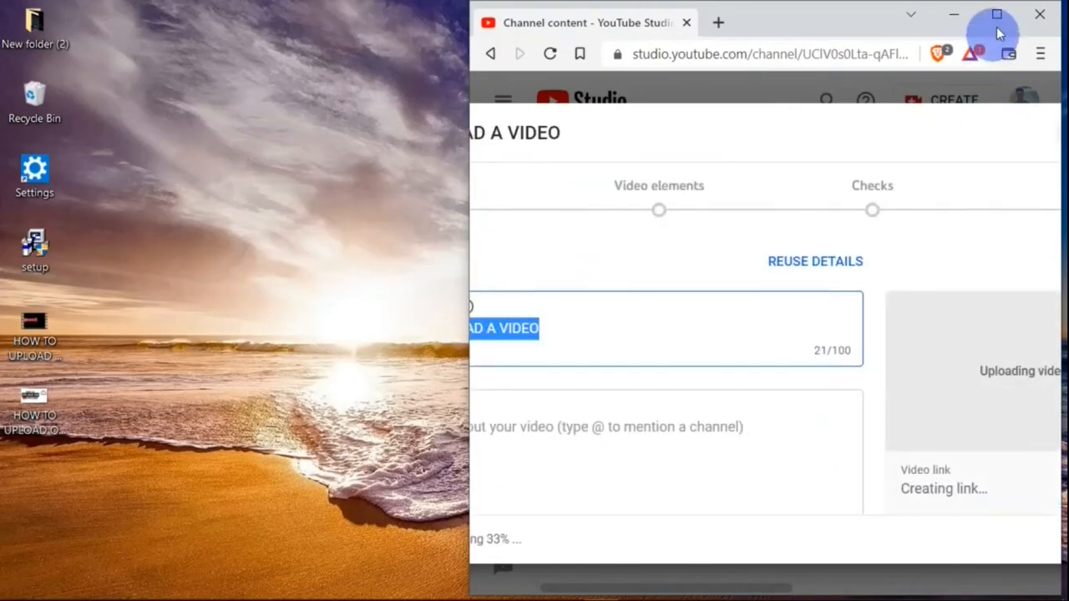
{"action": "left_click", "coordinate": [997, 16]}
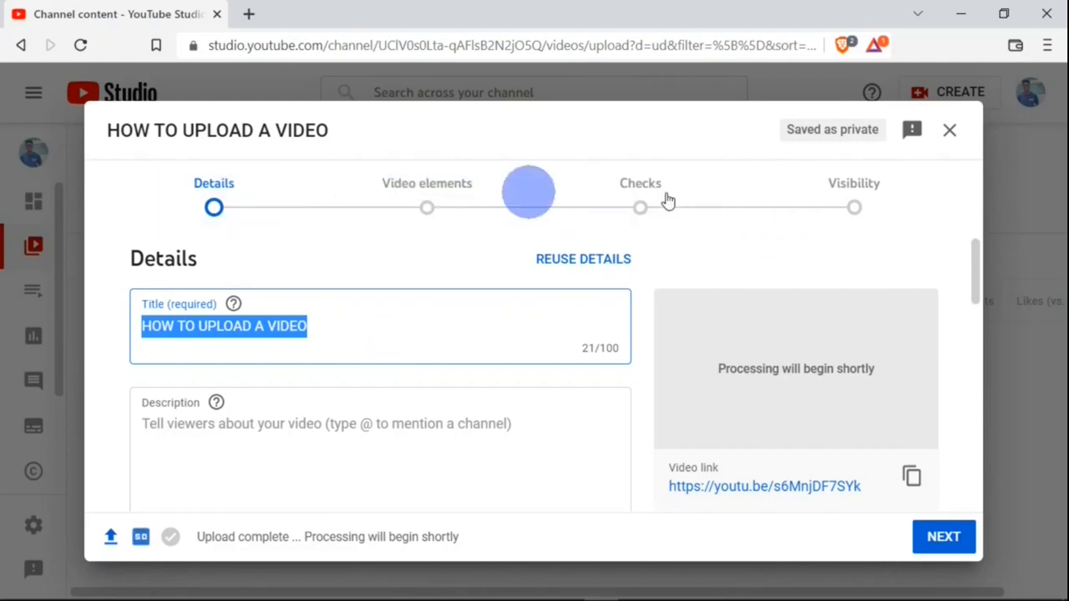
- Browse through the upload stages Details, Video elements, Checks and Visibility
{"action": "left_click", "coordinate": [852, 205]}
{"action": "left_click", "coordinate": [216, 210]}
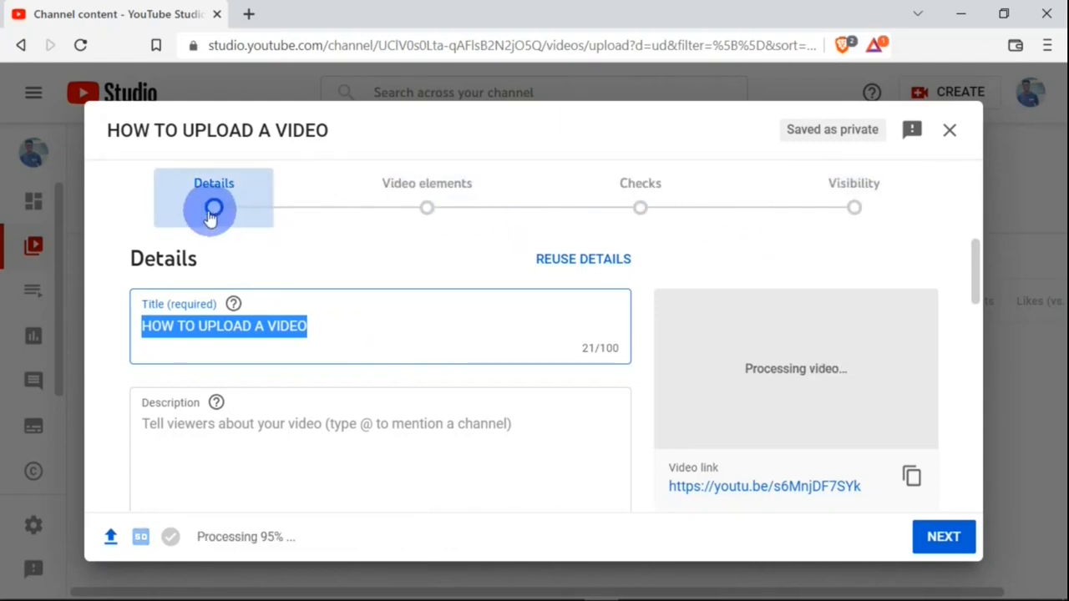
{"action": "left_click", "coordinate": [417, 214]}
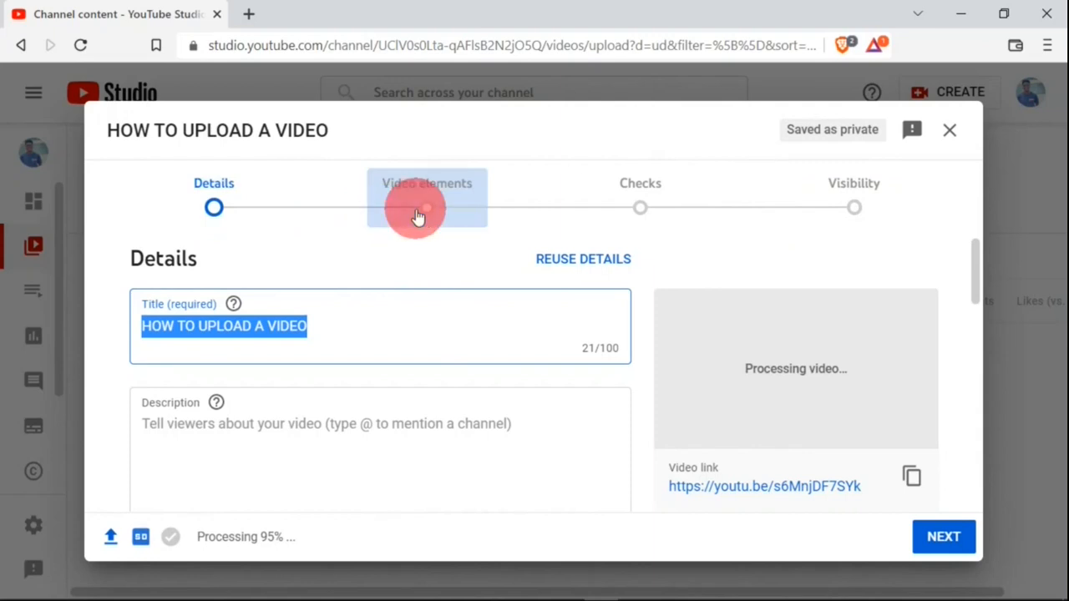
{"action": "left_click", "coordinate": [658, 208]}
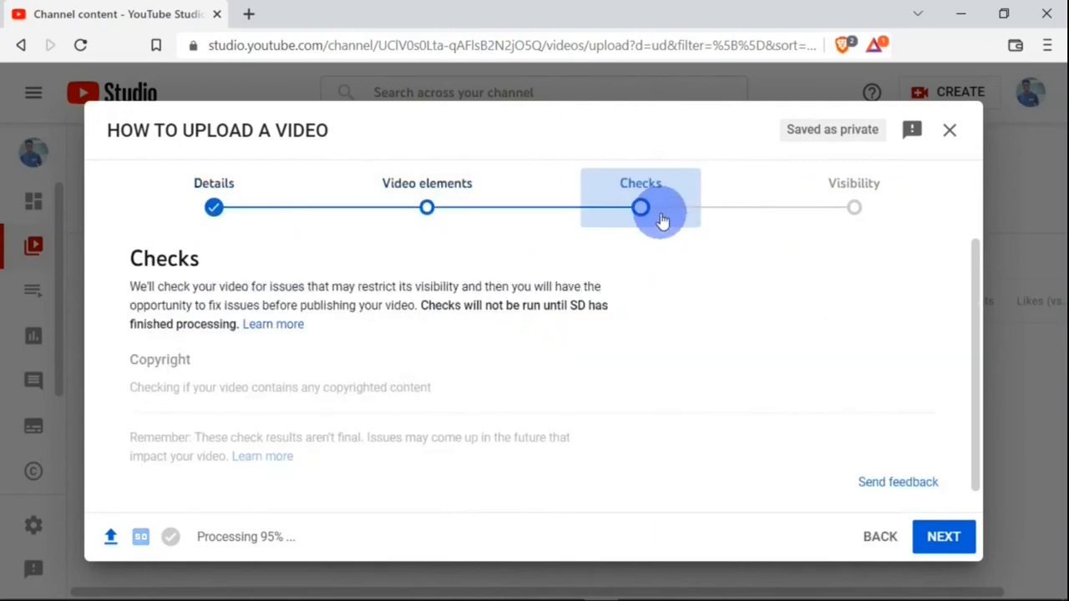
{"action": "left_click", "coordinate": [864, 200]}
{"action": "left_click", "coordinate": [873, 203]}
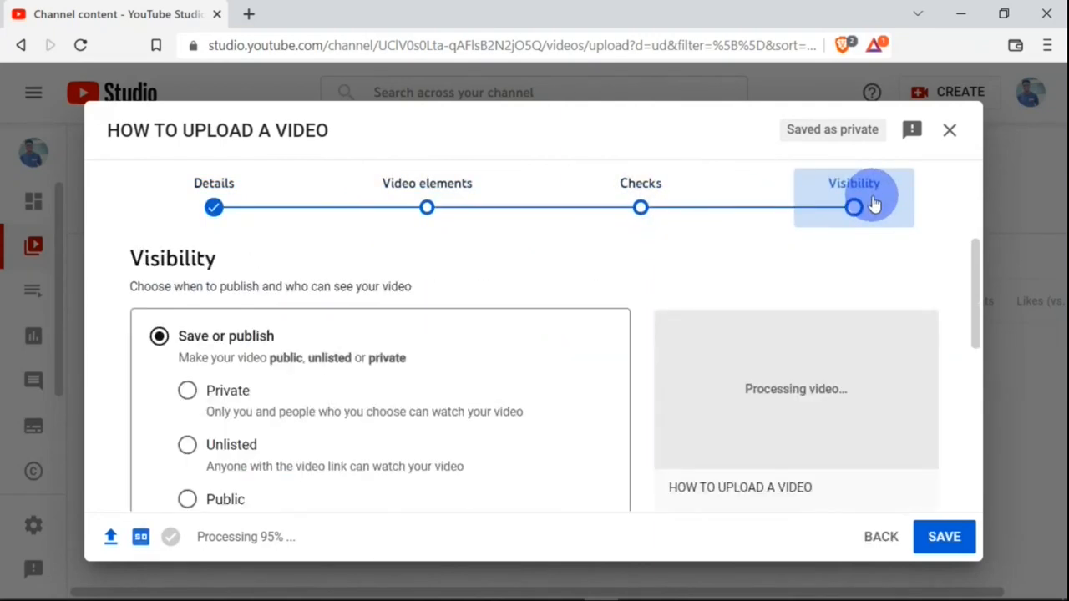
{"action": "left_click", "coordinate": [207, 214]}
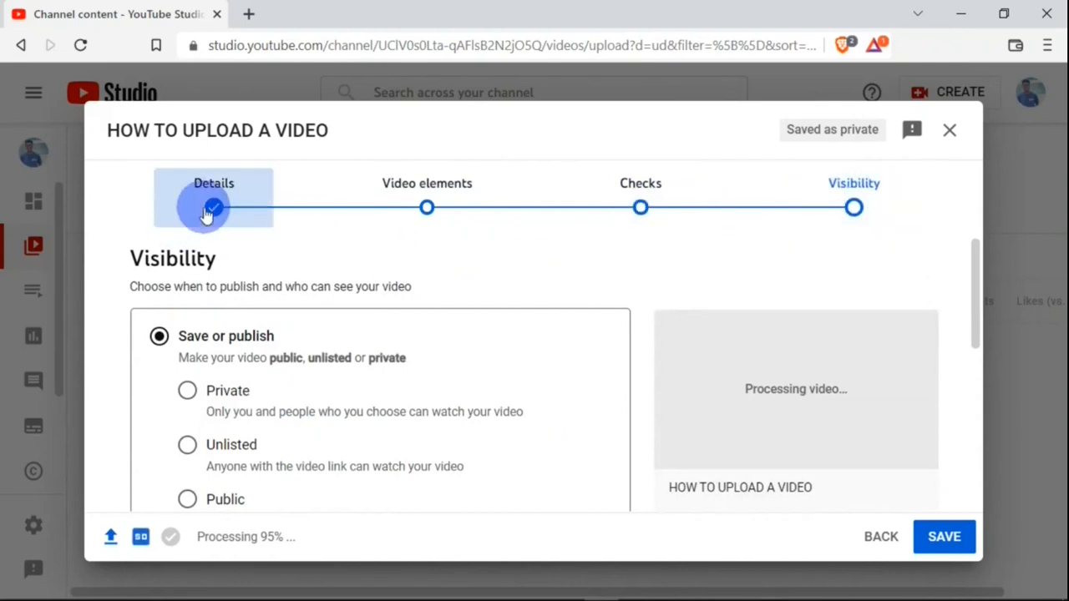
{"action": "left_click", "coordinate": [205, 210]}
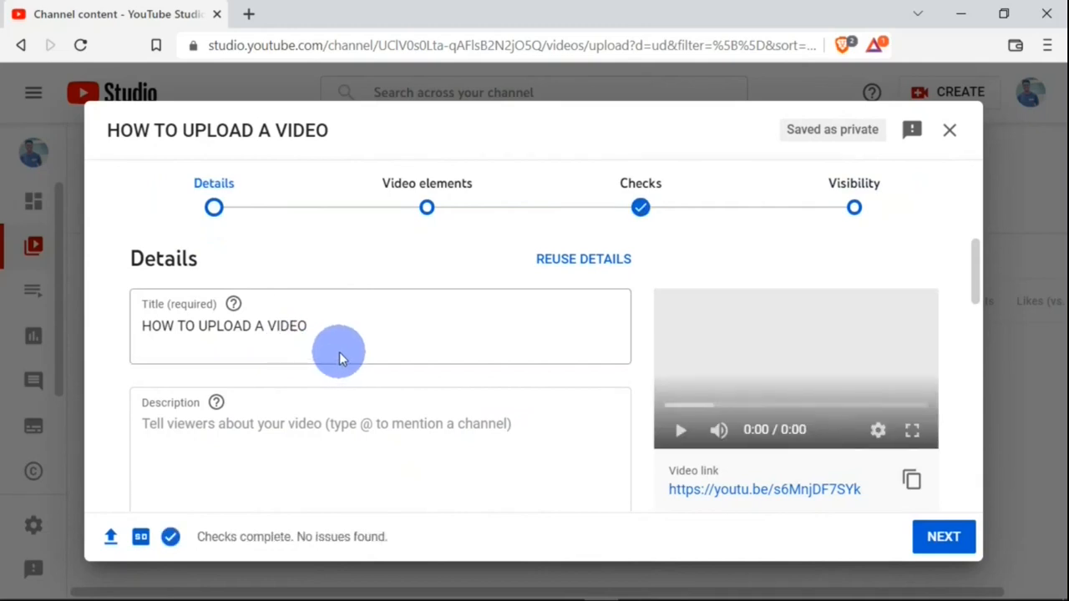
- Enter the description "In this video you are going to learn how to upload a video on youtube."
{"action": "left_click_drag", "start_coordinate": [306, 334], "coordinate": [82, 336]}
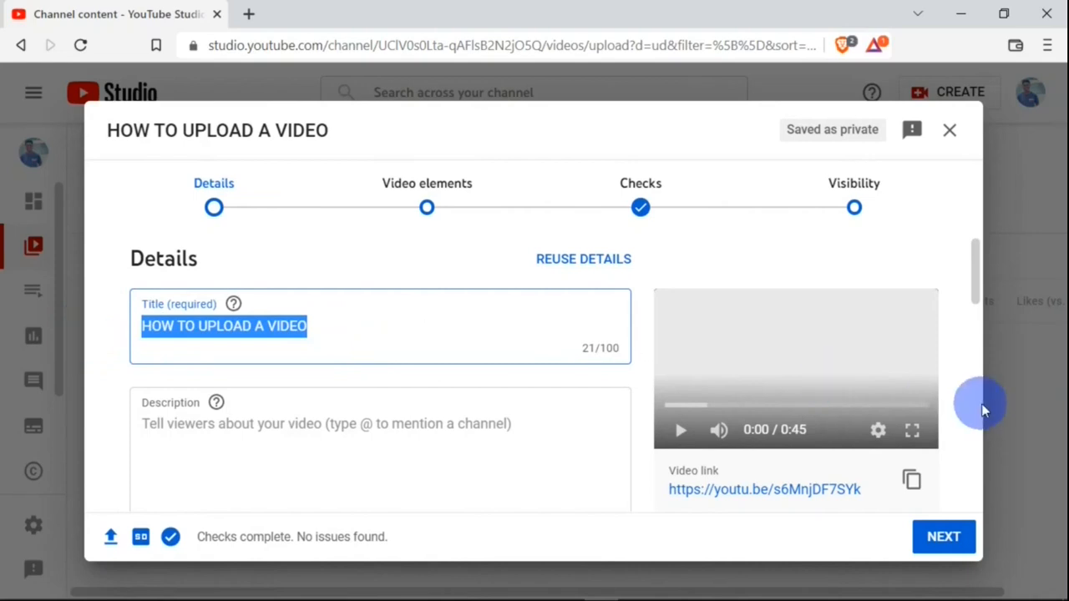
{"action": "left_click", "coordinate": [973, 253]}
{"action": "left_click_drag", "start_coordinate": [973, 253], "coordinate": [974, 281]}
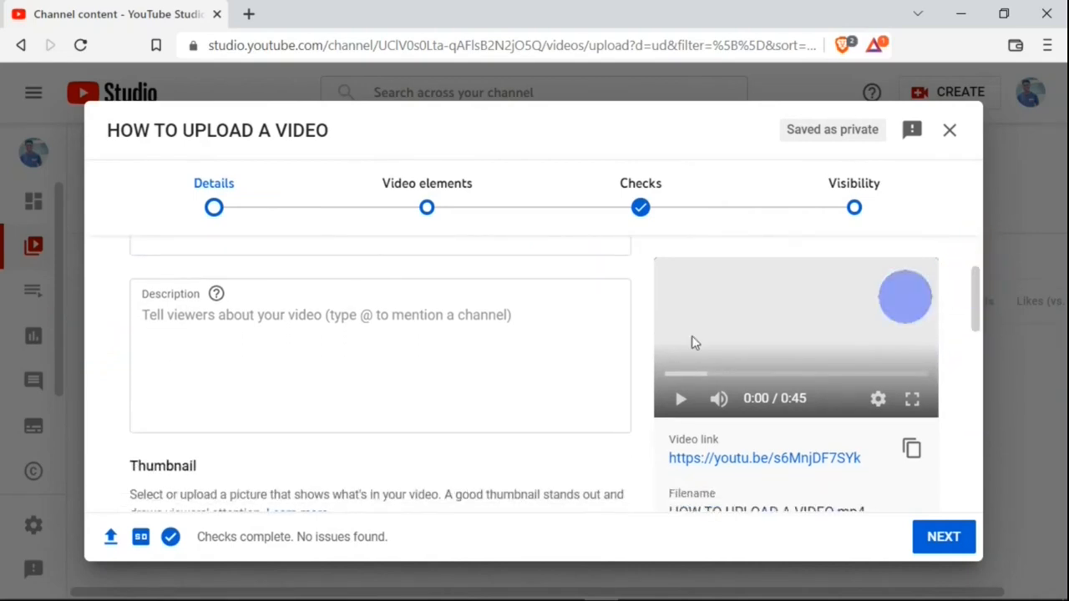
{"action": "left_click", "coordinate": [222, 318]}
{"action": "type", "text": "In this video you are going to learn how to upload a vidwo"}
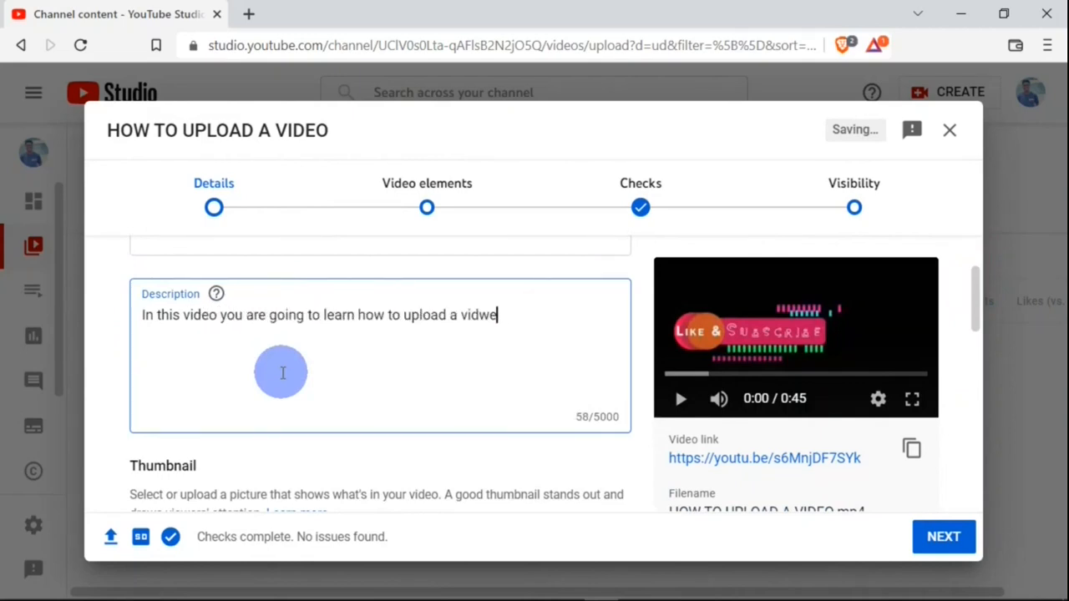
{"action": "type", "text": " on youtube."}
{"action": "key", "text": "Return"}
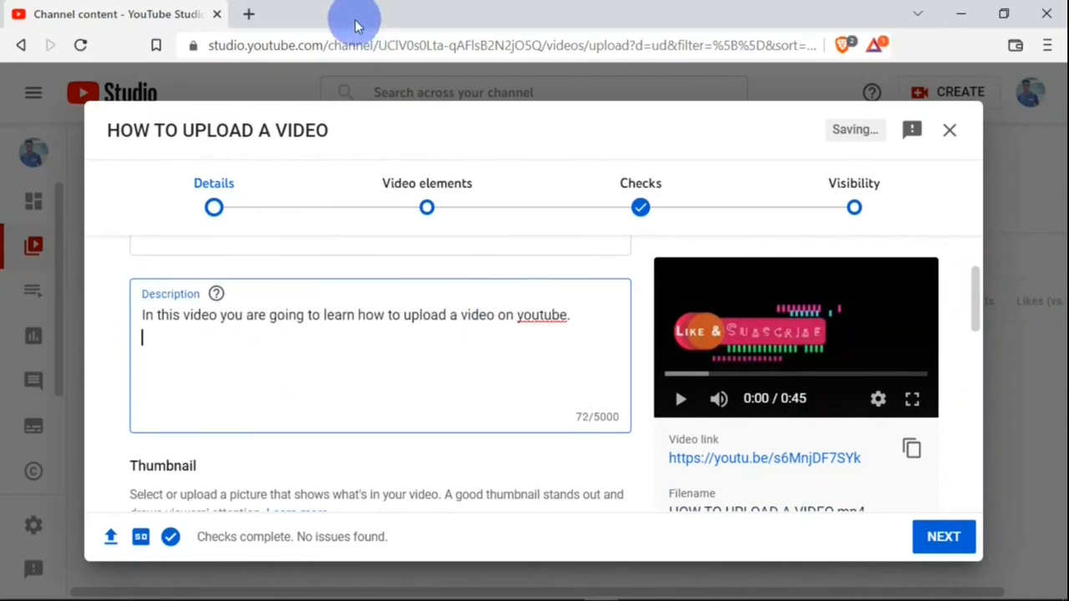
- Paste the page's web address into the description on a new line below the text
{"action": "double_click", "coordinate": [392, 45]}
{"action": "left_click", "coordinate": [207, 383]}
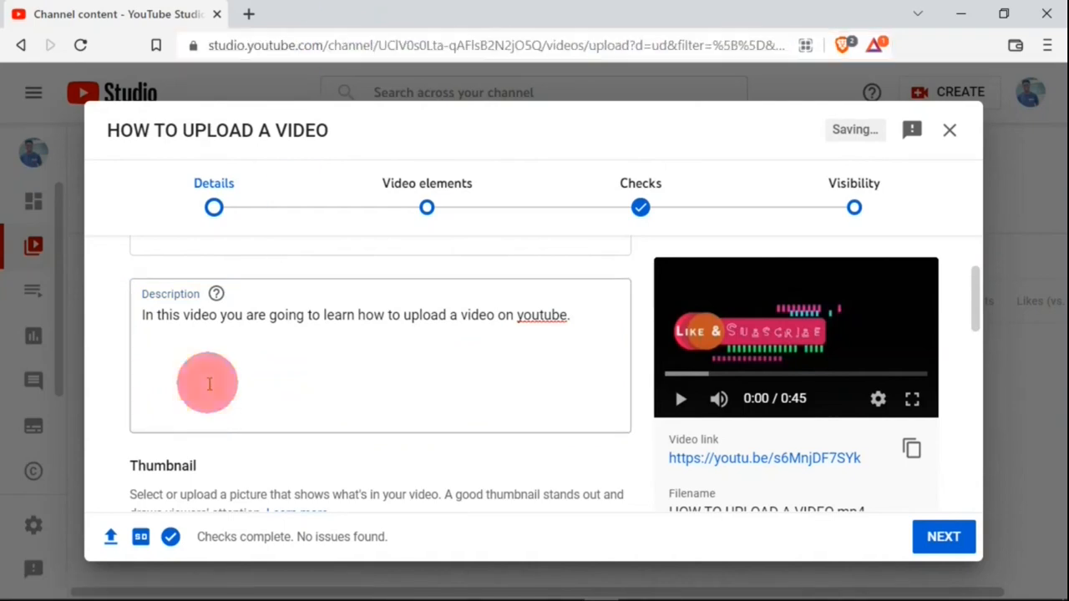
{"action": "key", "text": "Return"}
{"action": "type", "text": "https://studio.youtube.com/channel/UClV0s0Lta-qAFlsB2N2jO5Q/videos/upload?d=ud&filter=%5B%5"}
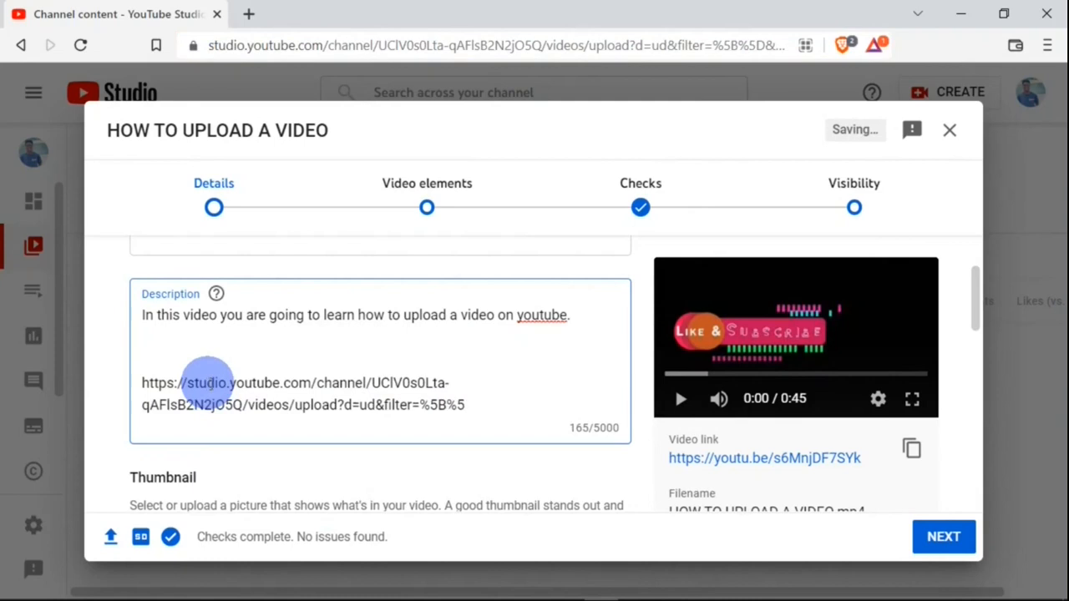
- Upload the HOW TO UPLOAD ON YOUTUBE image from the desktop as the video's custom thumbnail
{"action": "left_click_drag", "start_coordinate": [973, 293], "coordinate": [973, 338]}
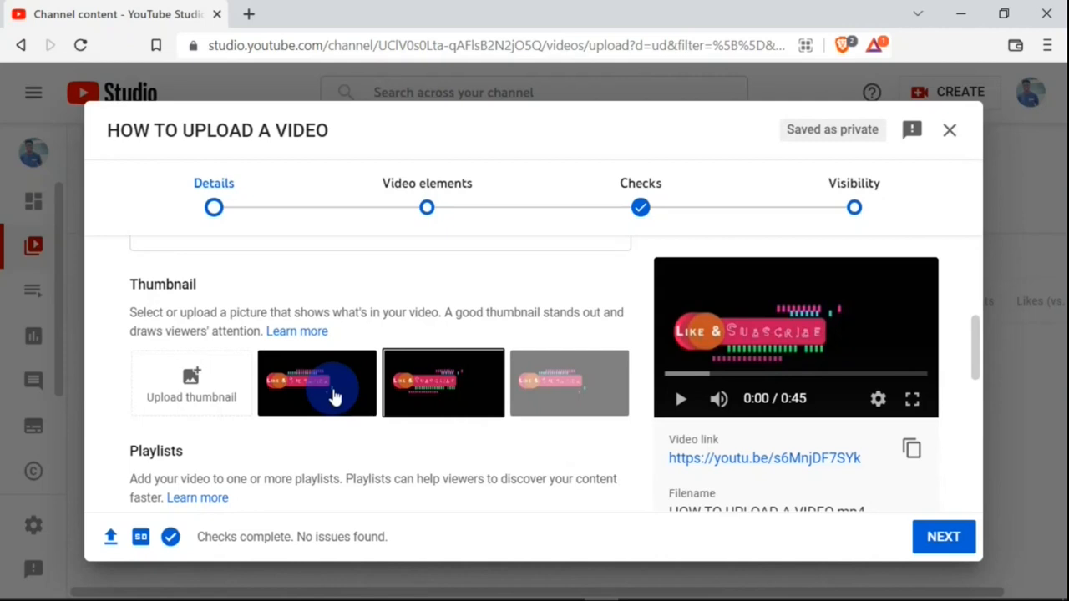
{"action": "left_click", "coordinate": [192, 398]}
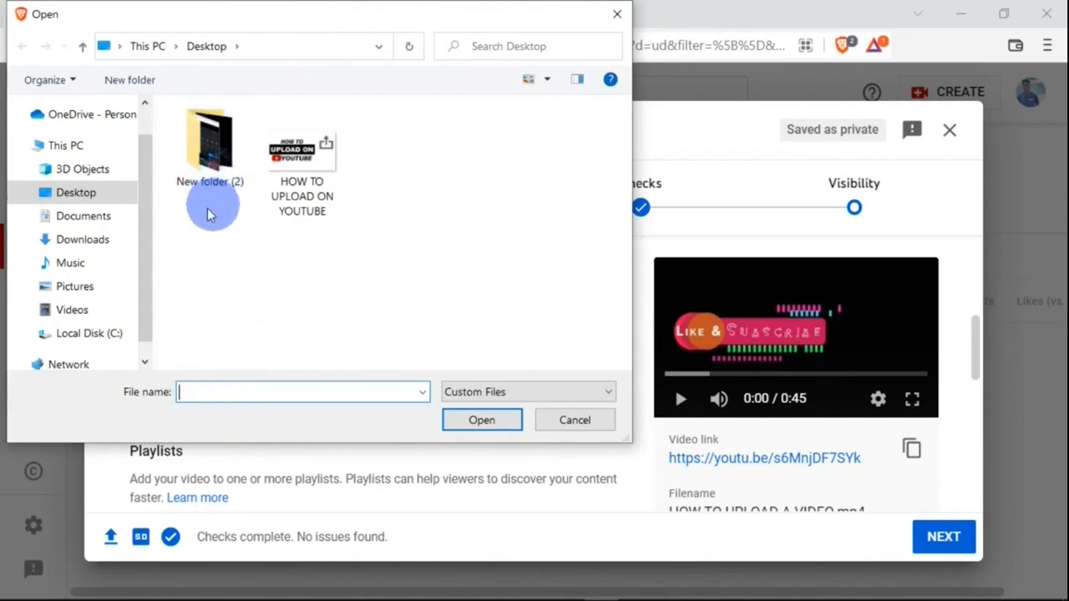
{"action": "left_click", "coordinate": [103, 199]}
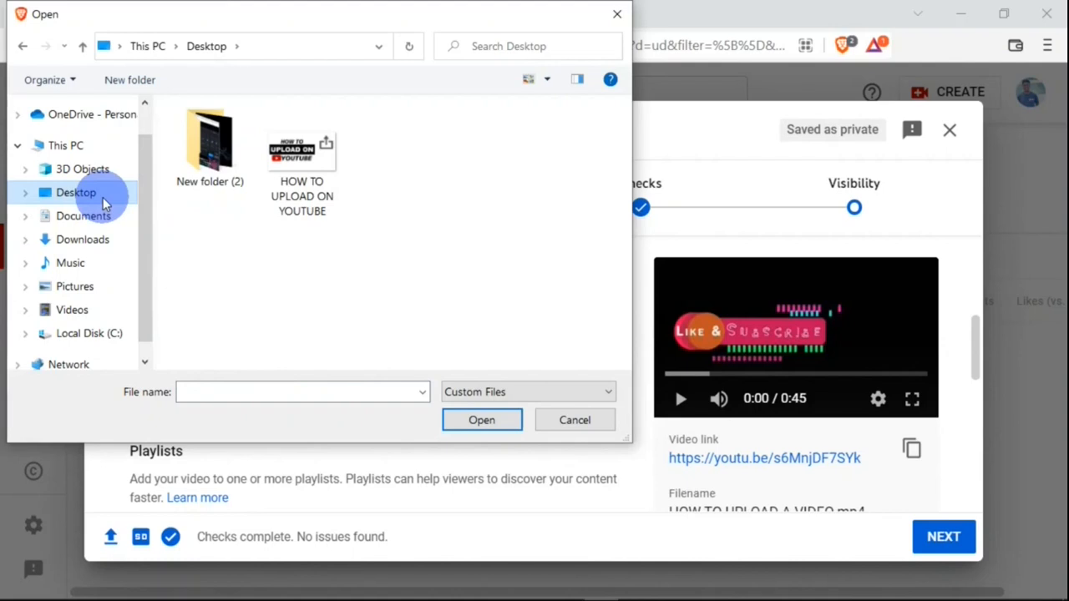
{"action": "left_click", "coordinate": [307, 171]}
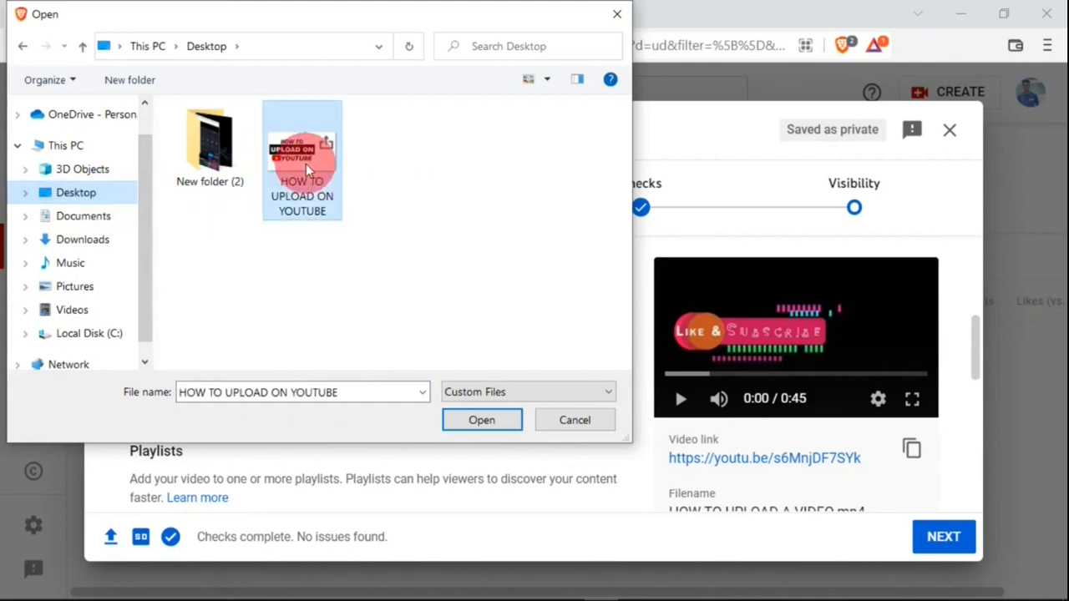
{"action": "left_click", "coordinate": [499, 424]}
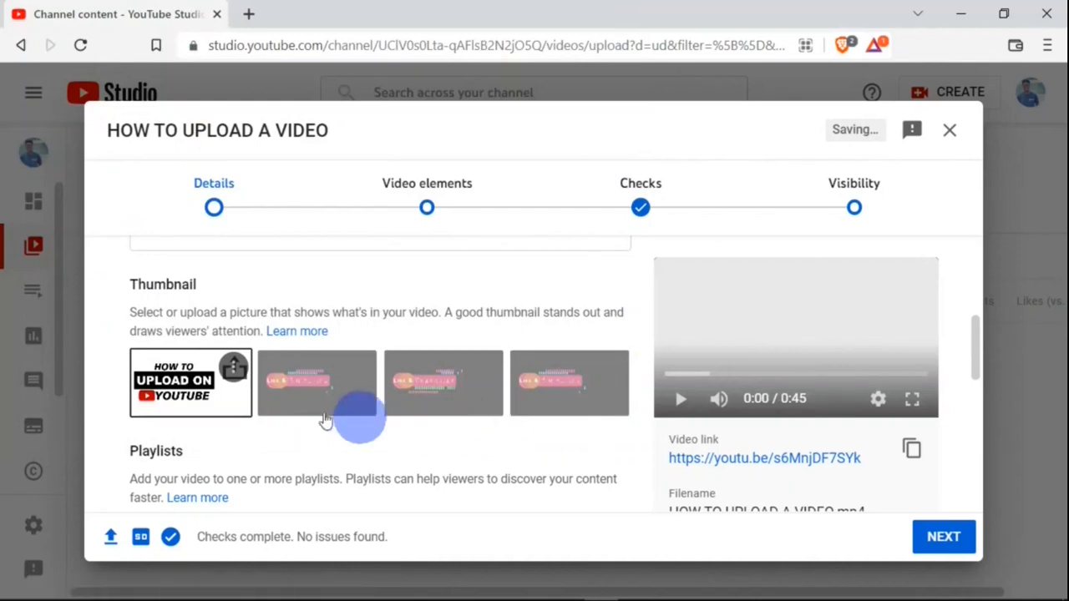
- Add the video to the MICROSOFT WORD playlist
{"action": "left_click", "coordinate": [232, 372]}
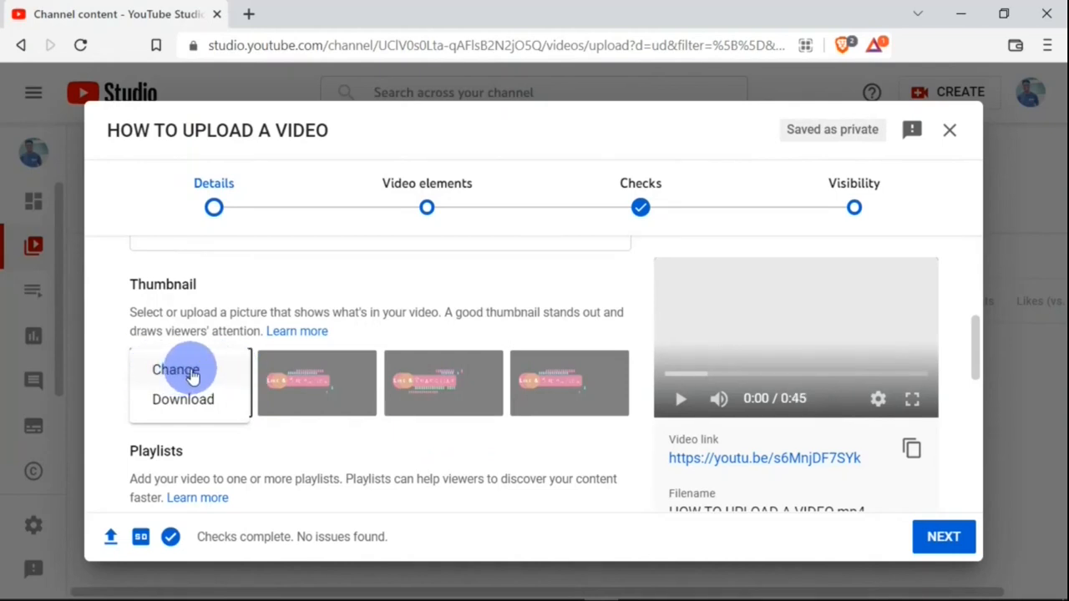
{"action": "left_click_drag", "start_coordinate": [981, 343], "coordinate": [977, 384]}
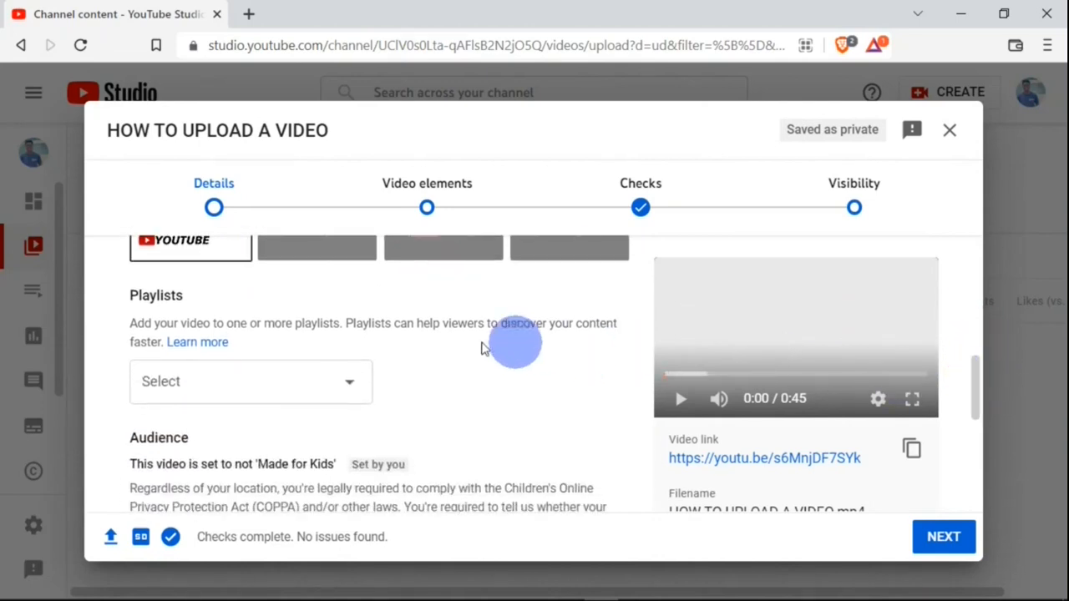
{"action": "left_click", "coordinate": [354, 385]}
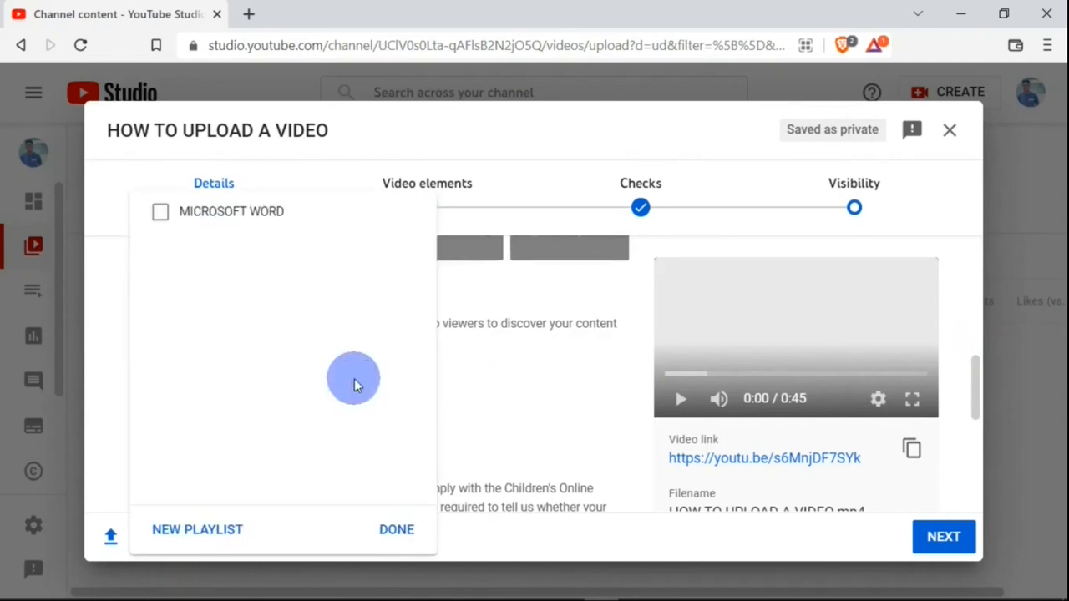
{"action": "left_click", "coordinate": [204, 218]}
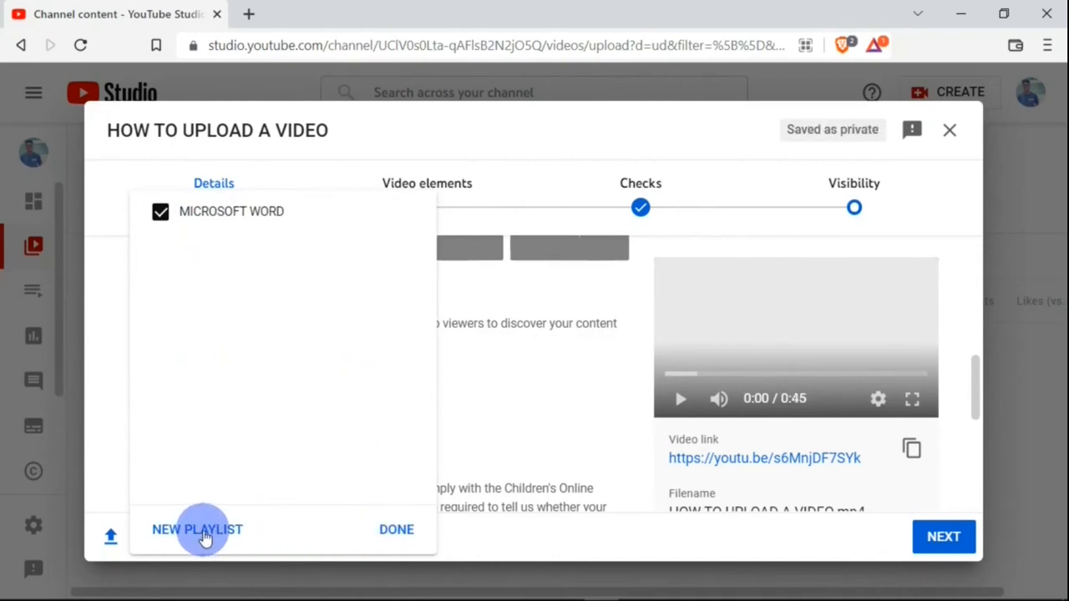
{"action": "left_click", "coordinate": [393, 531]}
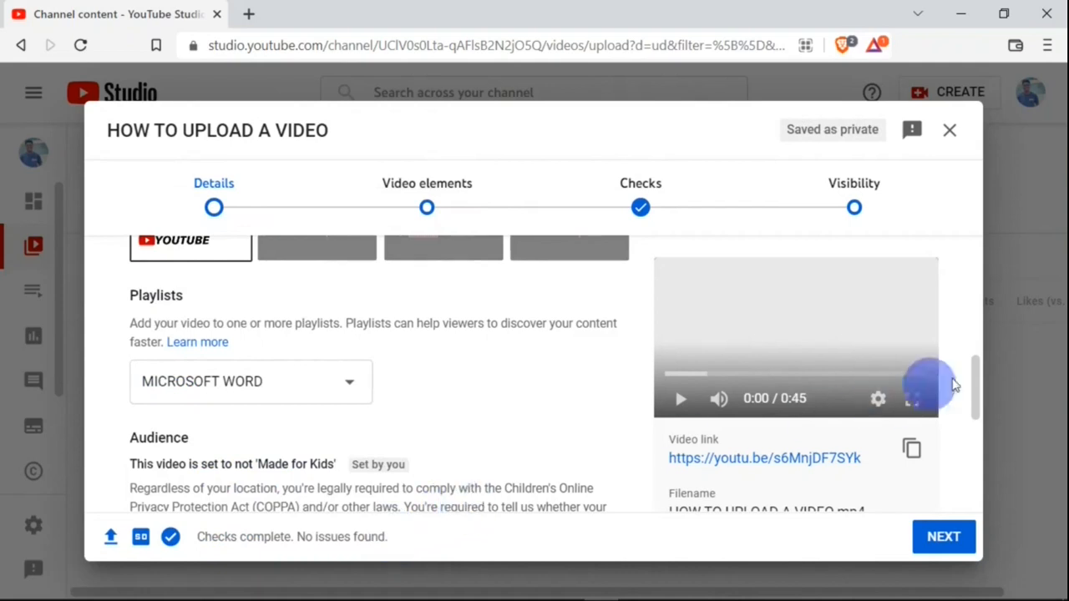
- Switch the audience to 'Made for Kids' and back to 'No, it's not Made for Kids'
{"action": "left_click_drag", "start_coordinate": [975, 368], "coordinate": [980, 433]}
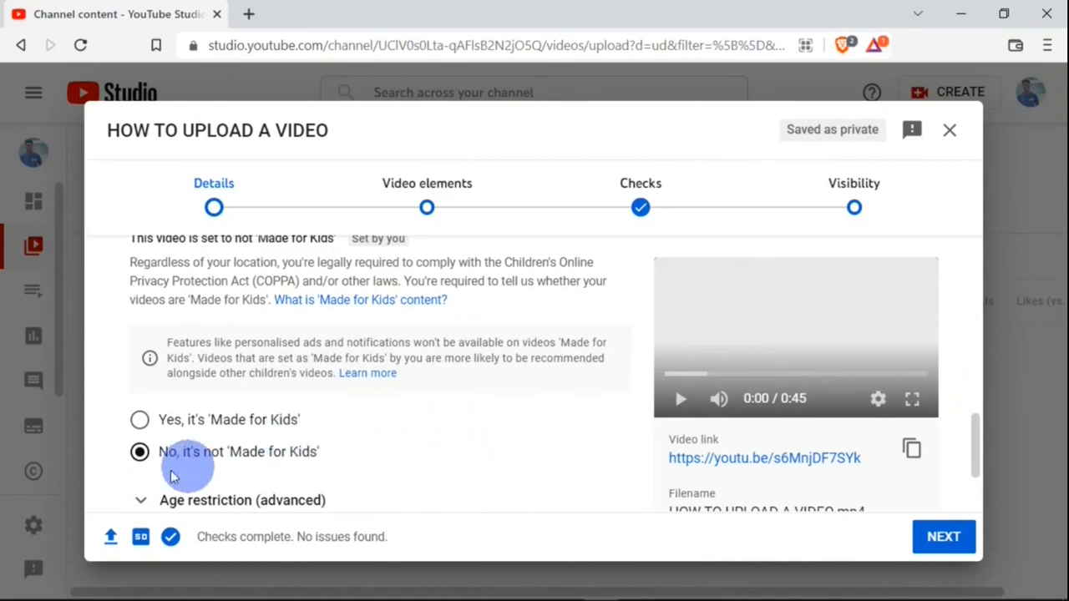
{"action": "left_click", "coordinate": [140, 422]}
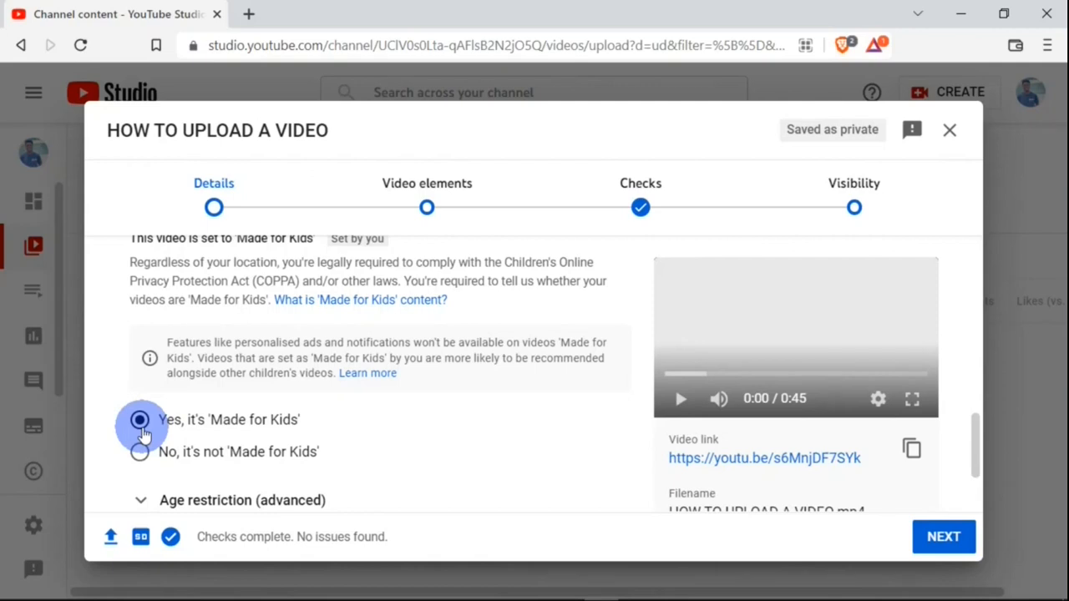
{"action": "left_click", "coordinate": [141, 453]}
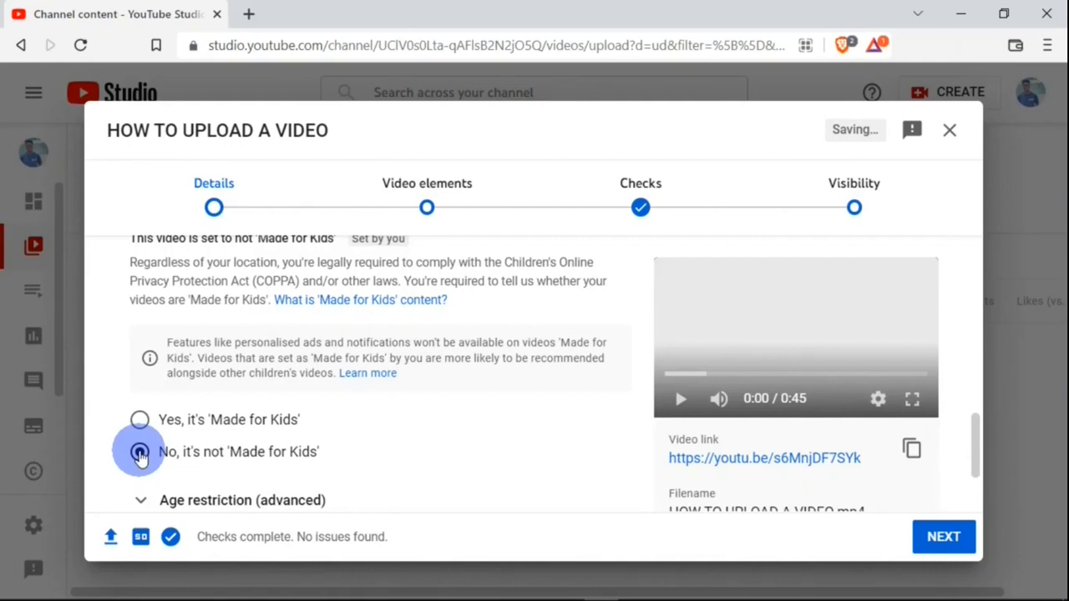
- Expand the additional details options for paid promotion, tags and subtitles
{"action": "left_click_drag", "start_coordinate": [979, 421], "coordinate": [979, 466]}
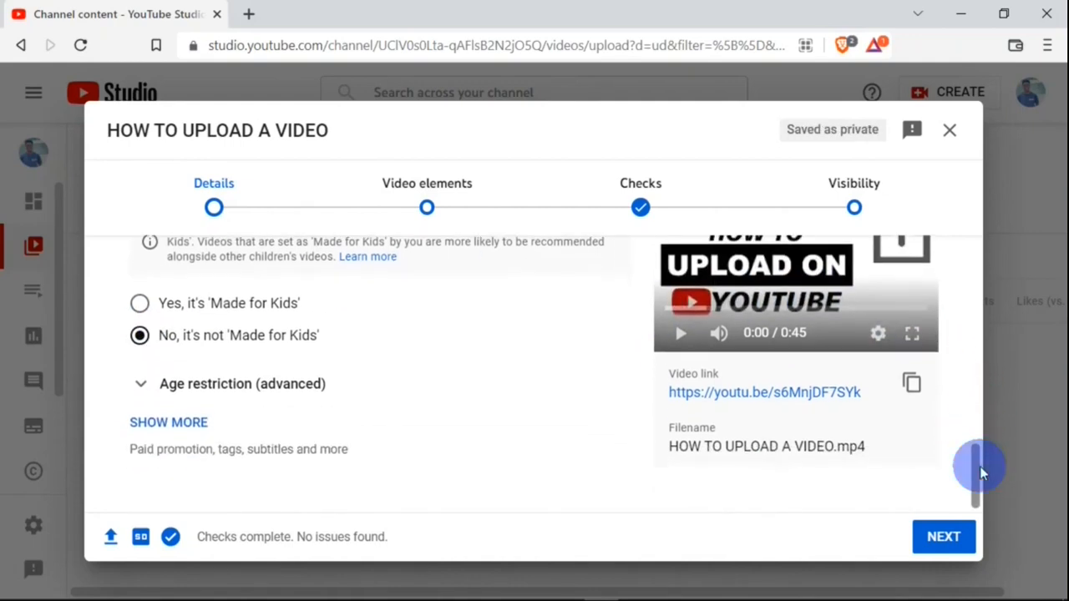
{"action": "left_click", "coordinate": [190, 422]}
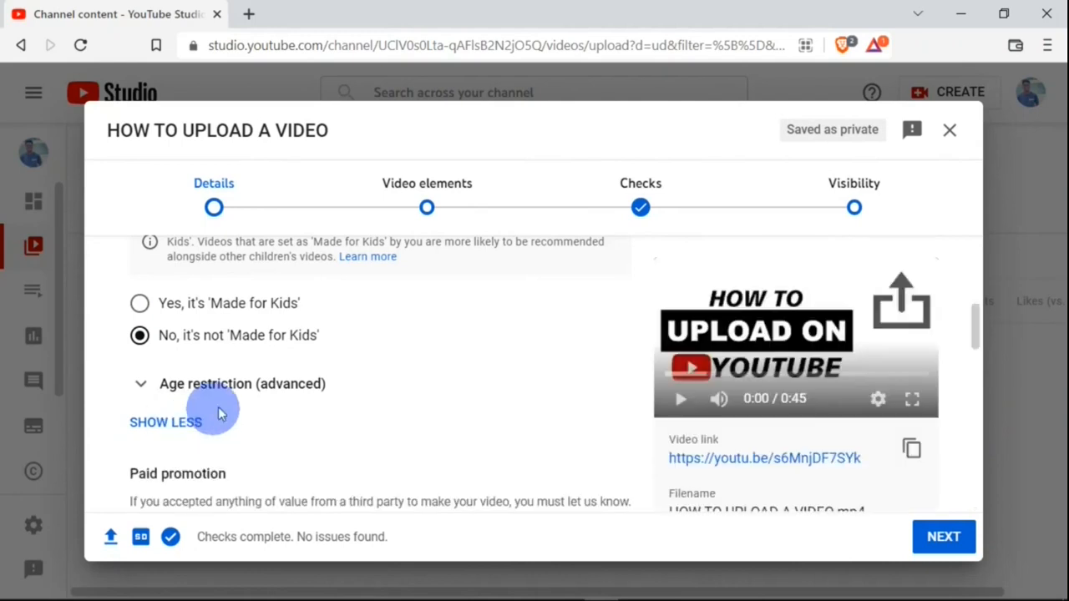
- Expand the age restriction options and switch to restricting viewers over 18, then back to no restriction
{"action": "left_click", "coordinate": [142, 384]}
{"action": "scroll", "coordinate": [971, 325], "scroll_direction": "down", "scroll_amount": 2}
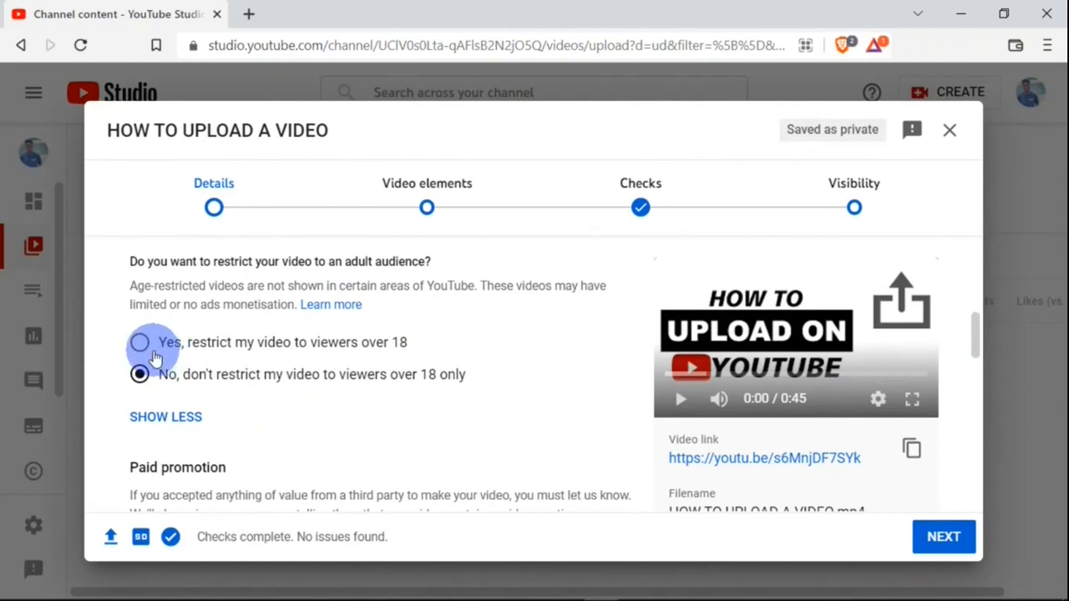
{"action": "left_click", "coordinate": [139, 344]}
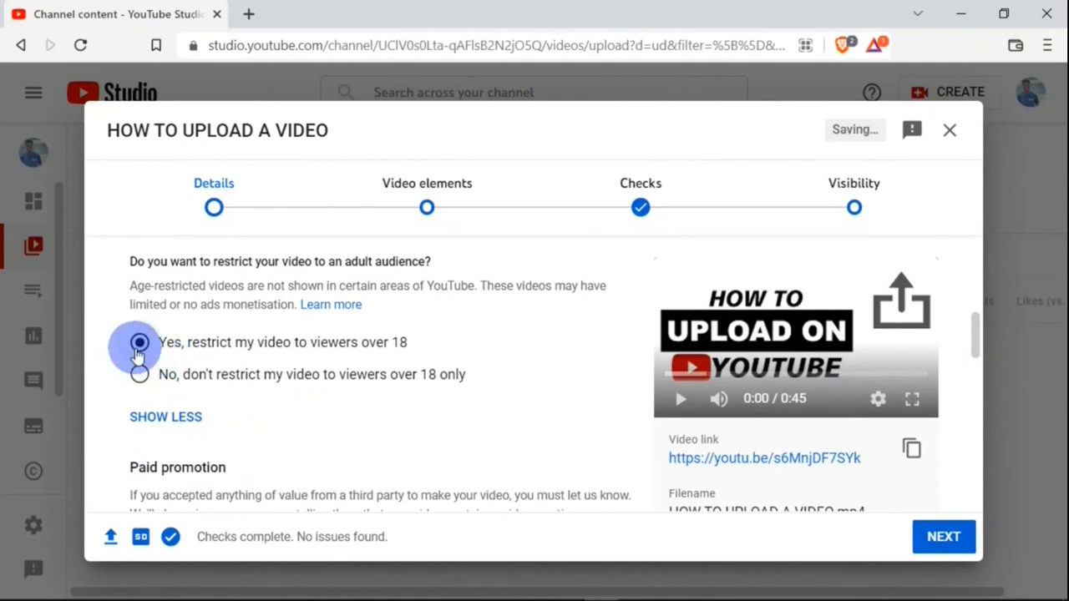
{"action": "left_click", "coordinate": [139, 375]}
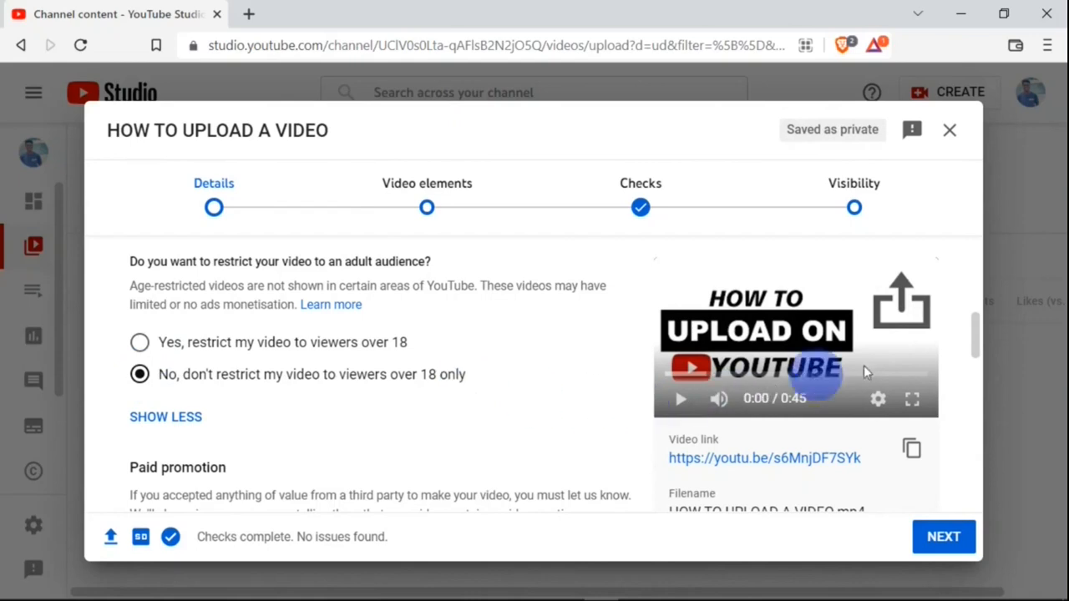
- Add the tags how to upload a video, upload video, youtube and upload
{"action": "left_click_drag", "start_coordinate": [976, 330], "coordinate": [975, 384]}
{"action": "left_click", "coordinate": [215, 359]}
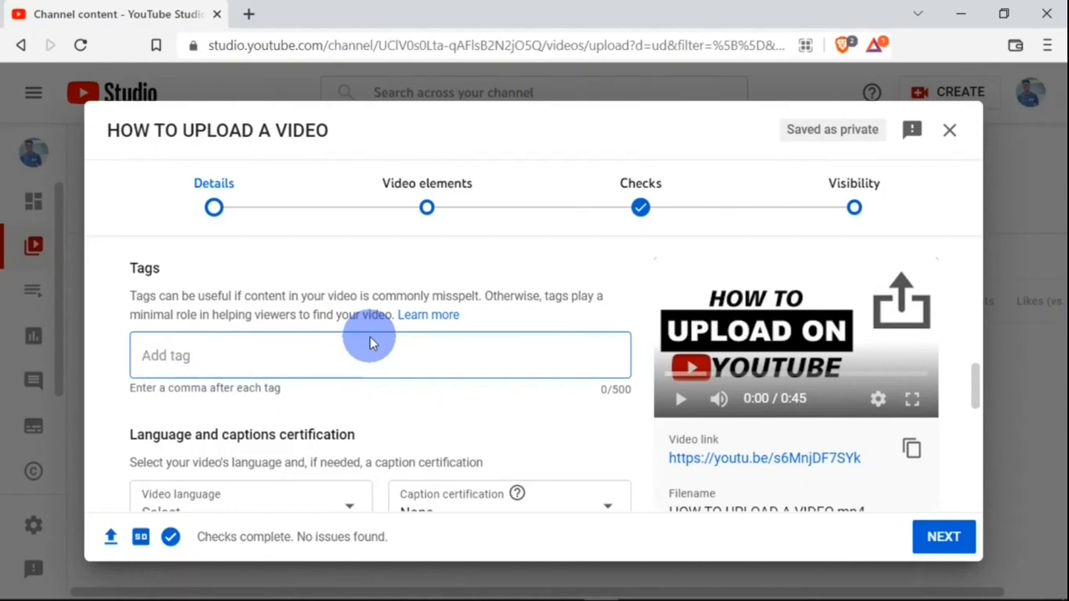
{"action": "type", "text": "how to upload a v"}
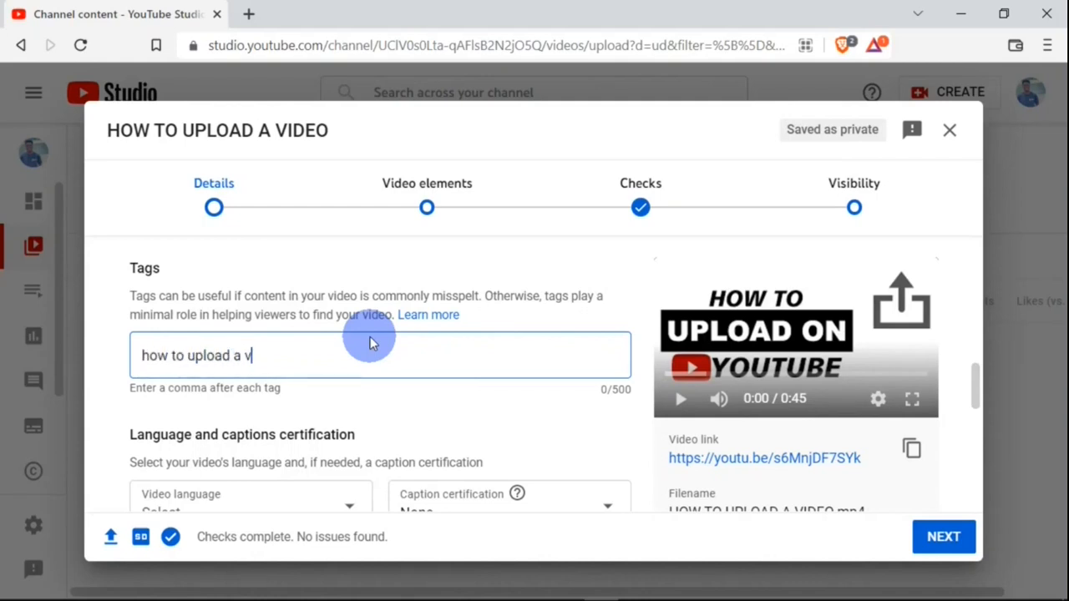
{"action": "type", "text": "ideo,upload video,you"}
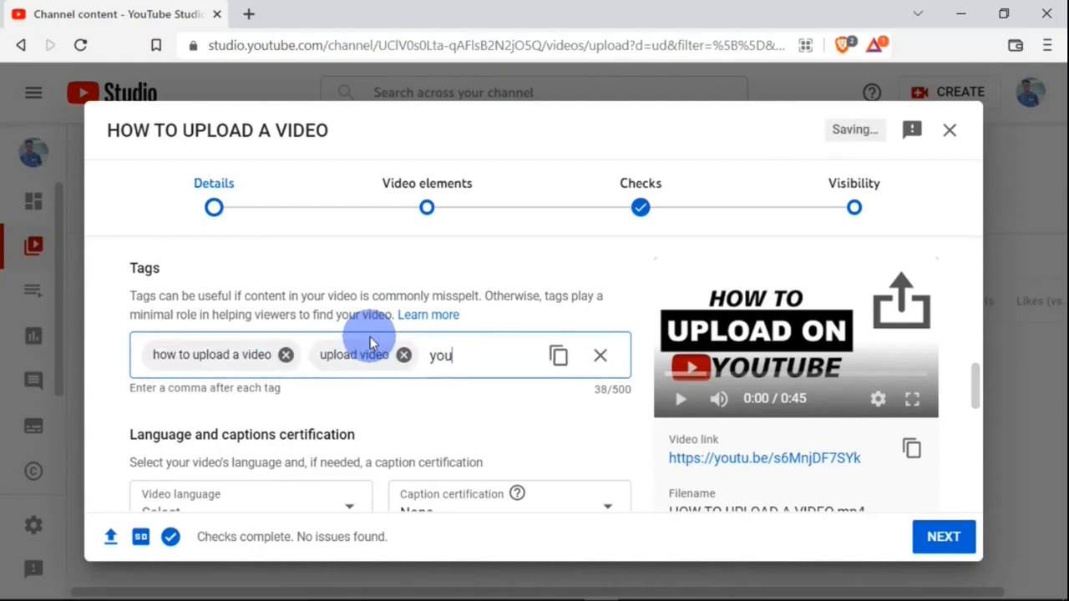
{"action": "type", "text": "tube,upload,"}
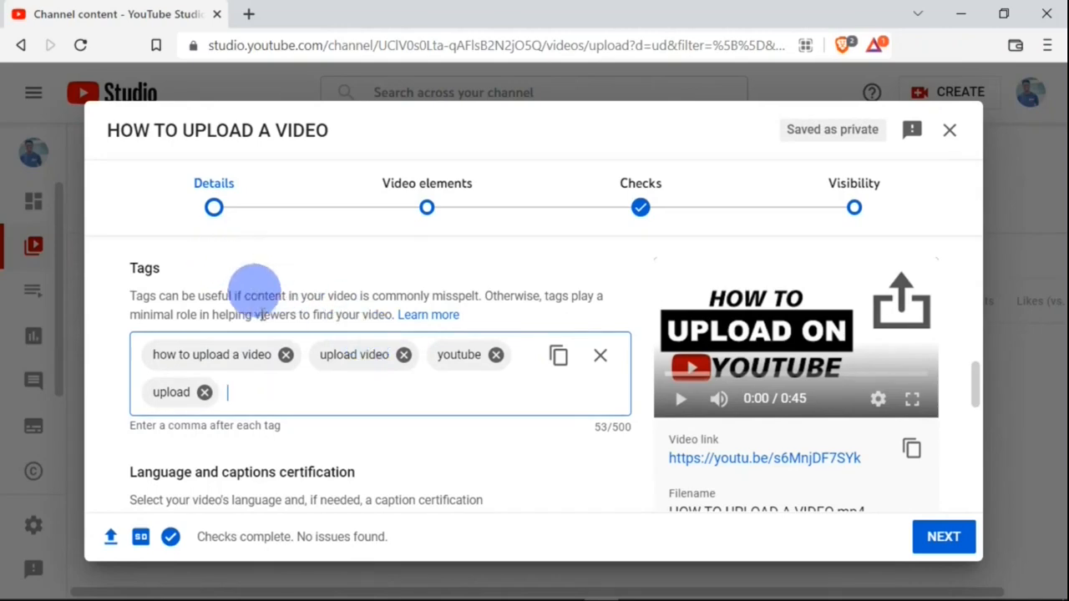
- Open the Video elements step and start an end screen with the 1 video, 1 subscribe template
{"action": "left_click", "coordinate": [427, 207]}
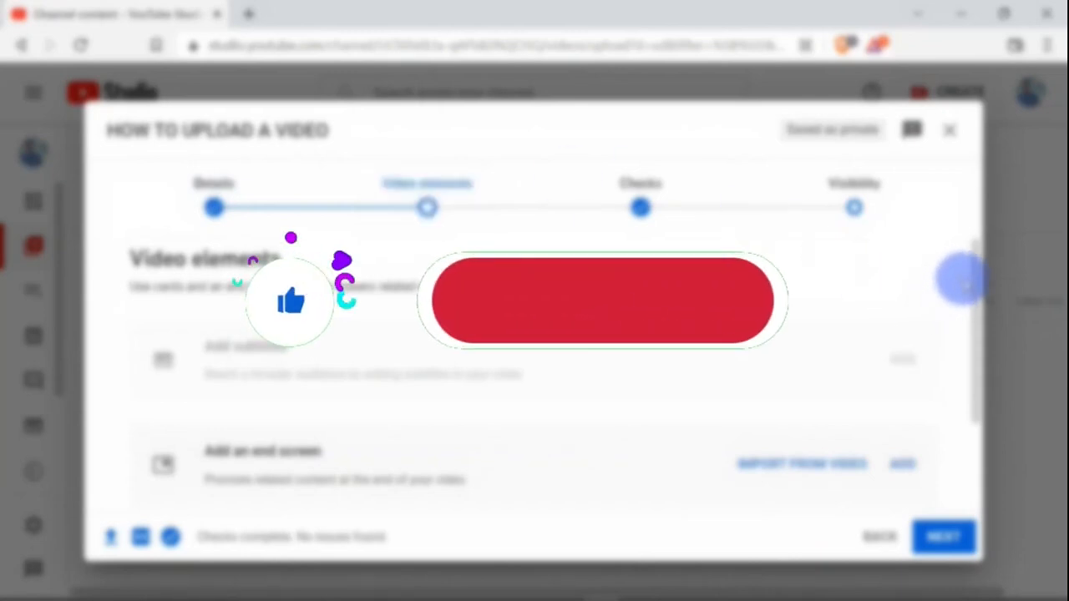
{"action": "left_click_drag", "start_coordinate": [973, 270], "coordinate": [973, 359]}
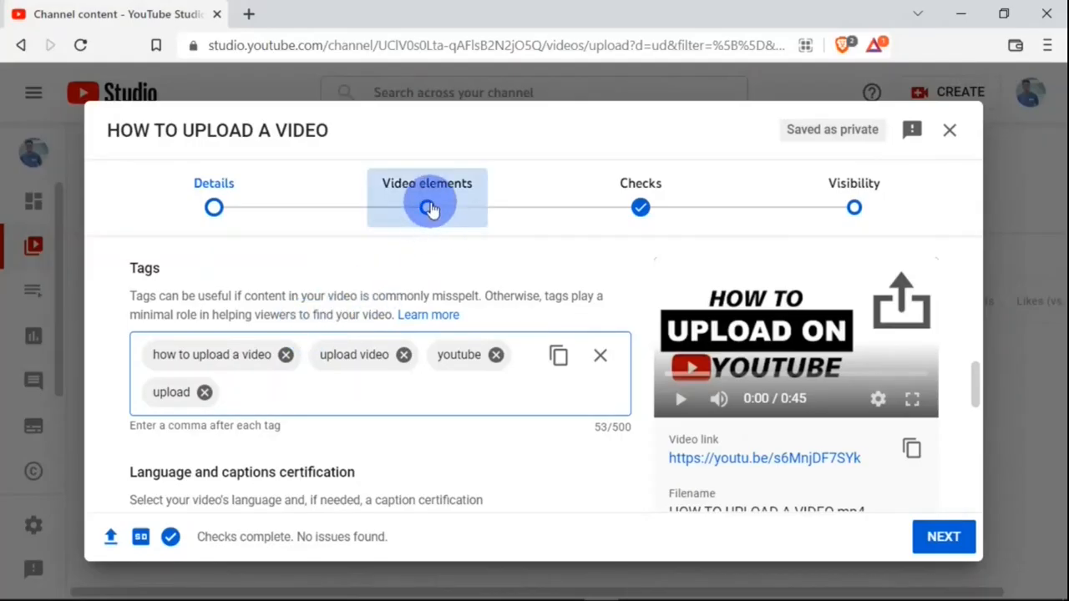
{"action": "left_click", "coordinate": [428, 209]}
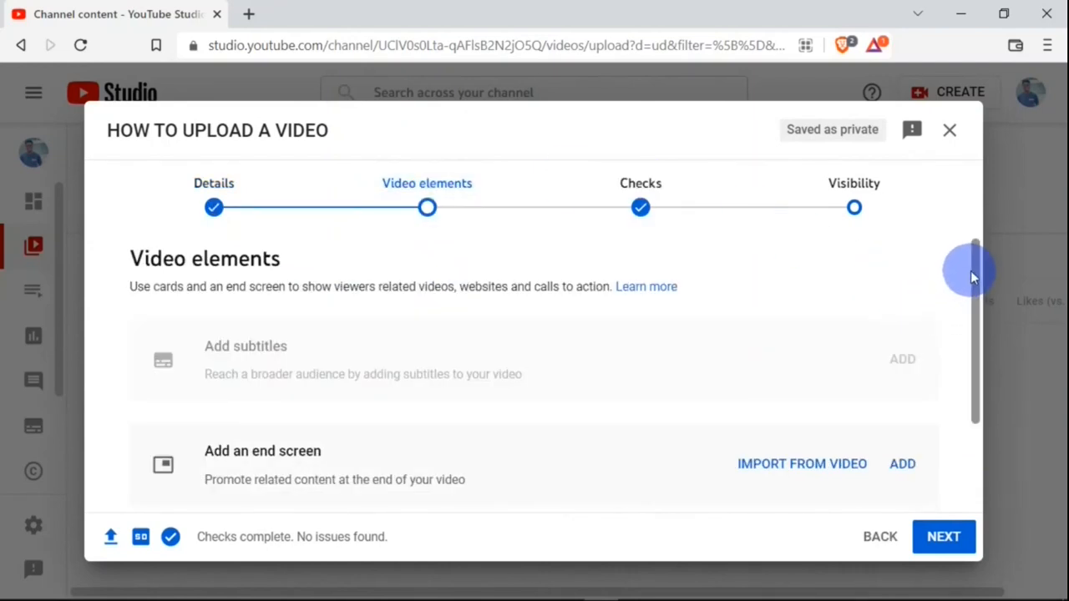
{"action": "left_click_drag", "start_coordinate": [971, 275], "coordinate": [972, 361]}
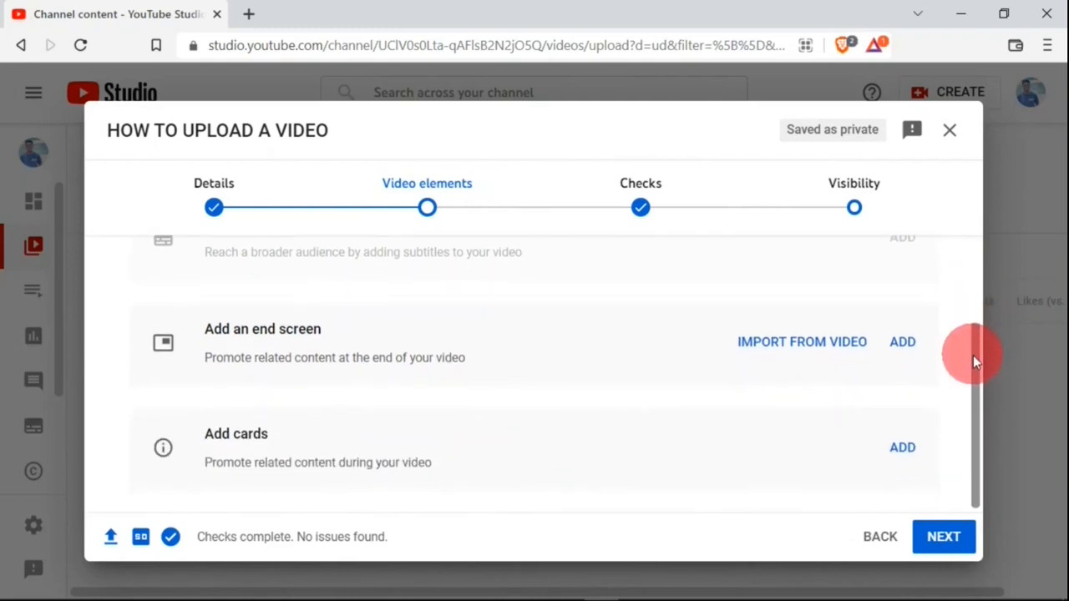
{"action": "left_click", "coordinate": [902, 342]}
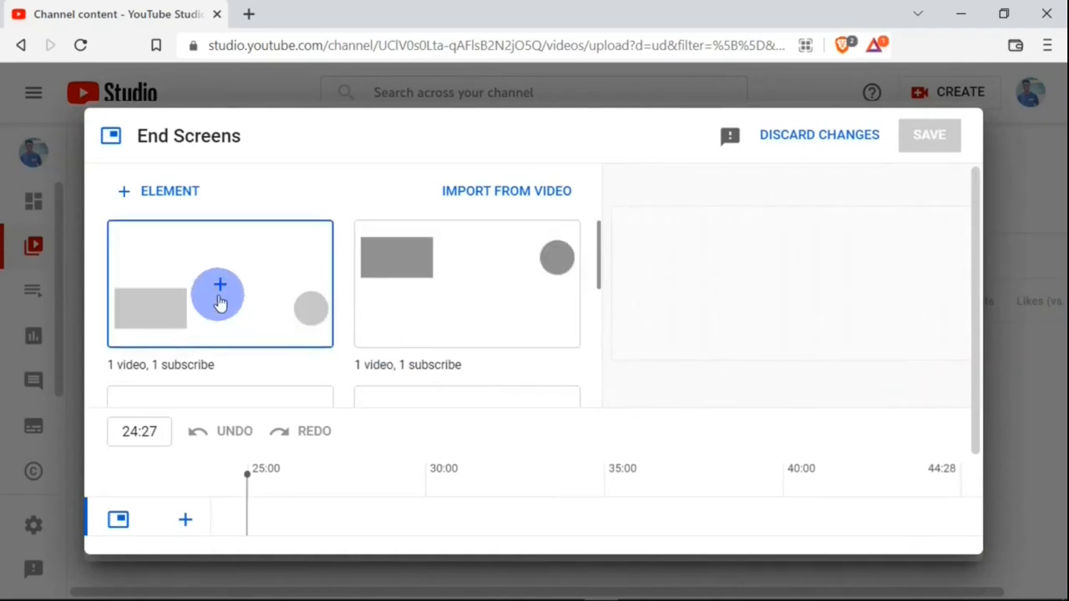
{"action": "left_click", "coordinate": [220, 299]}
- Set the end screen's video element to HOW TO USE SNAGIT (BEGINNERS TUTORIAL) and save the end screen
{"action": "left_click", "coordinate": [163, 199]}
{"action": "left_click", "coordinate": [192, 226]}
{"action": "scroll", "coordinate": [529, 367], "scroll_direction": "down", "scroll_amount": 2}
{"action": "left_click", "coordinate": [129, 364]}
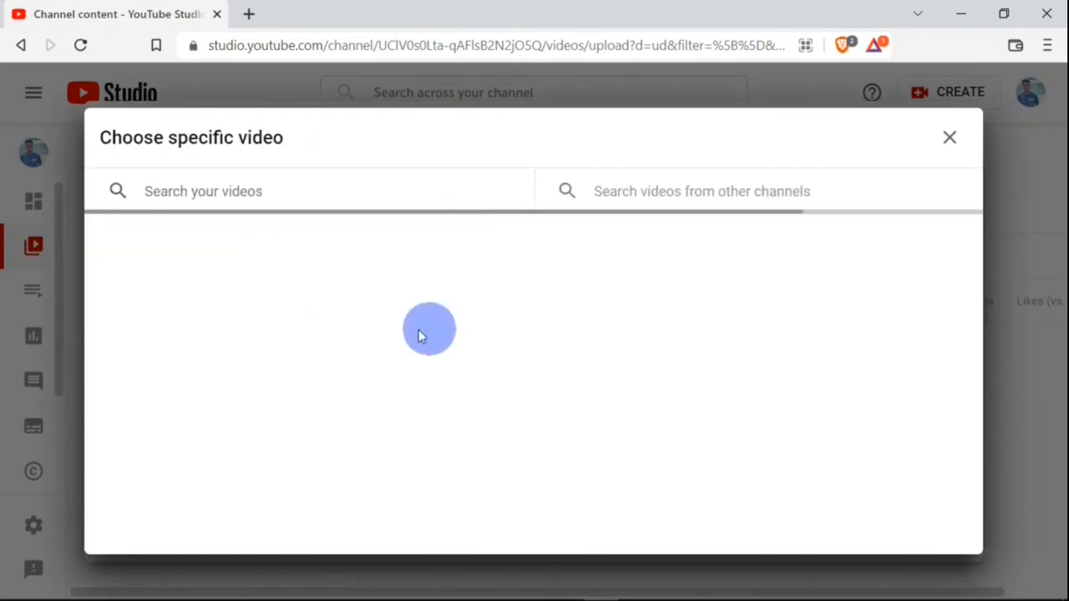
{"action": "left_click", "coordinate": [310, 327]}
{"action": "left_click", "coordinate": [179, 197]}
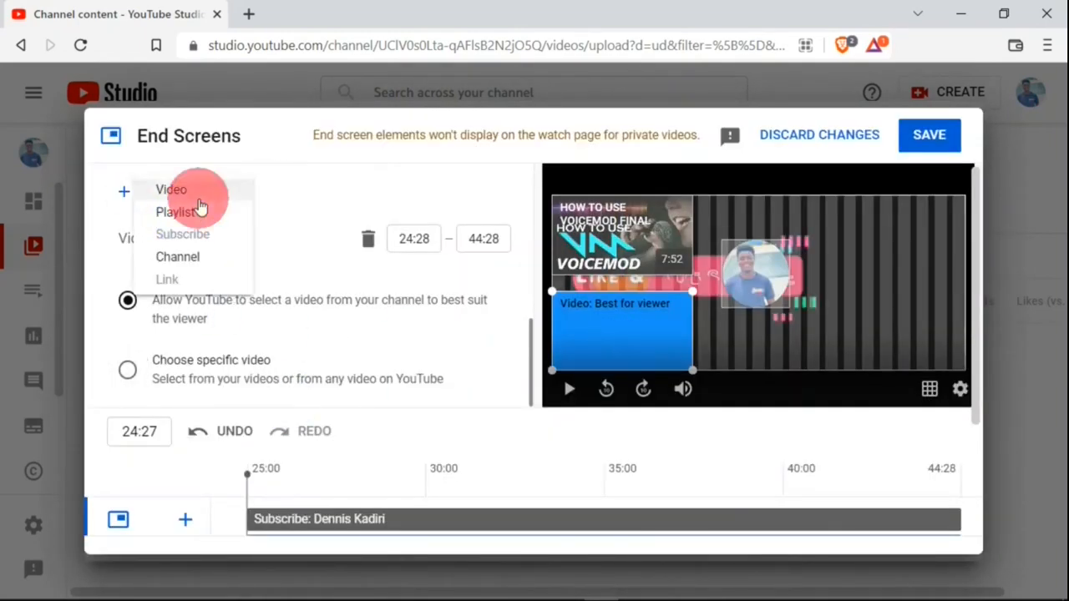
{"action": "left_click", "coordinate": [199, 204]}
{"action": "left_click", "coordinate": [127, 365]}
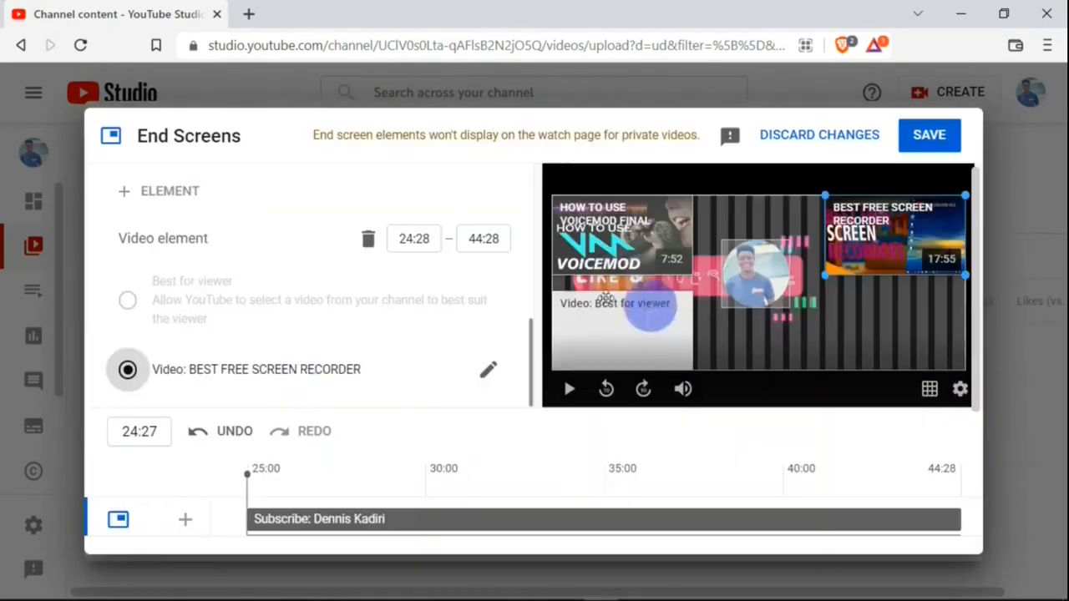
{"action": "left_click", "coordinate": [667, 310]}
{"action": "left_click", "coordinate": [127, 370]}
{"action": "left_click", "coordinate": [350, 446]}
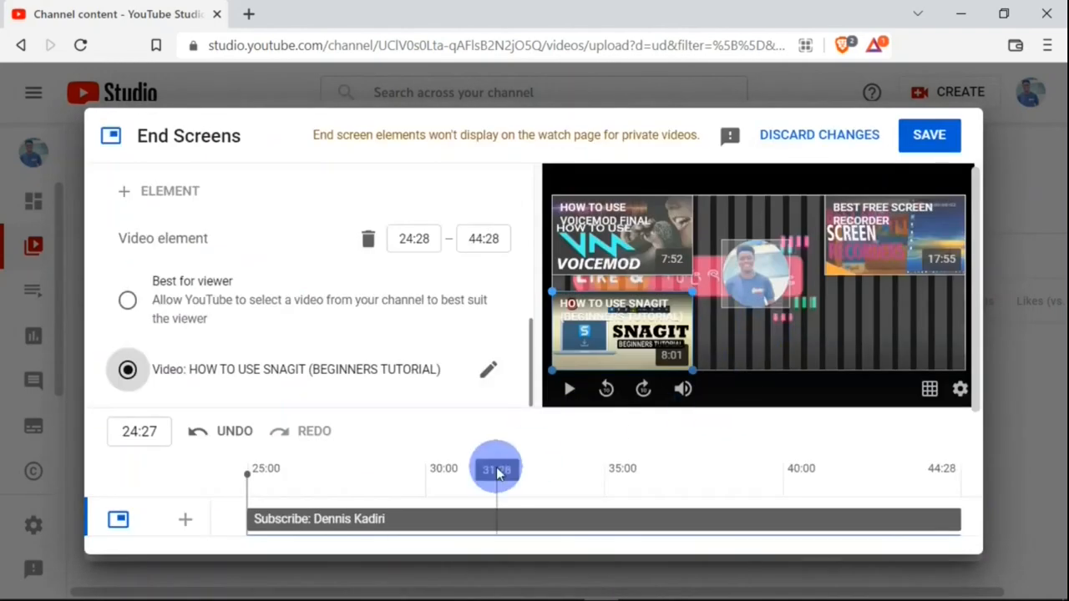
{"action": "mouse_move", "coordinate": [971, 345]}
{"action": "left_mouse_down"}
{"action": "mouse_move", "coordinate": [971, 465]}
{"action": "mouse_move", "coordinate": [956, 342]}
{"action": "left_mouse_up"}
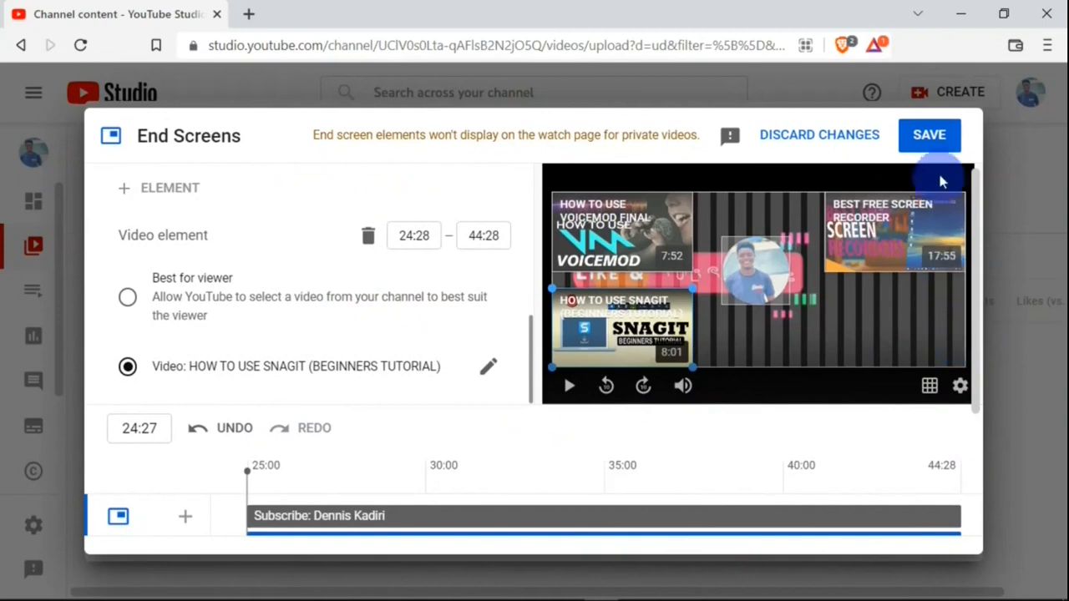
{"action": "left_click", "coordinate": [925, 137]}
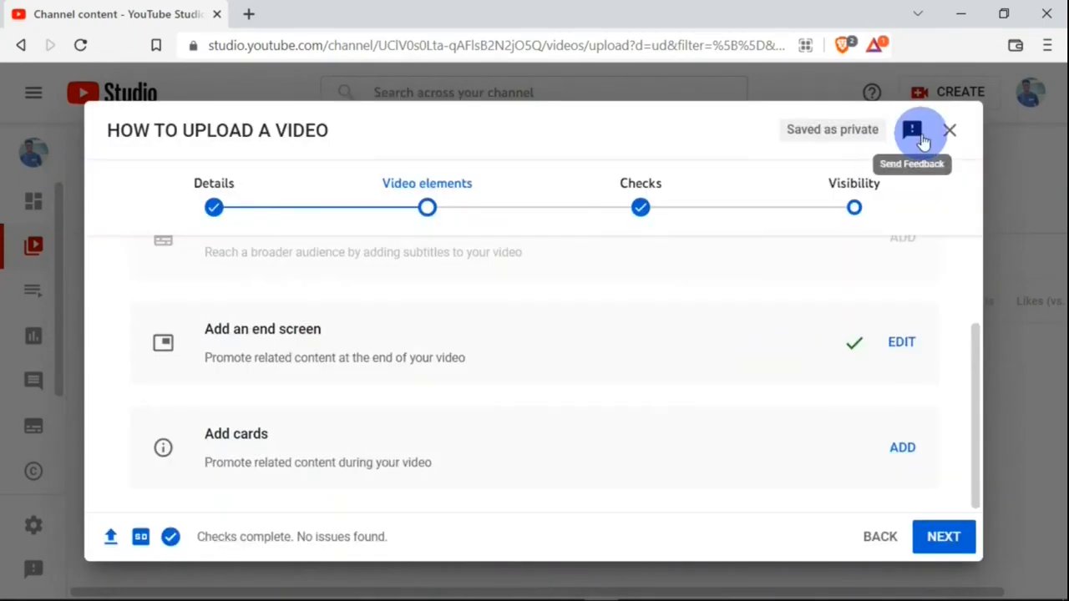
- Add a MICROSOFT WORD playlist card to the video and save the cards
{"action": "left_click", "coordinate": [903, 448]}
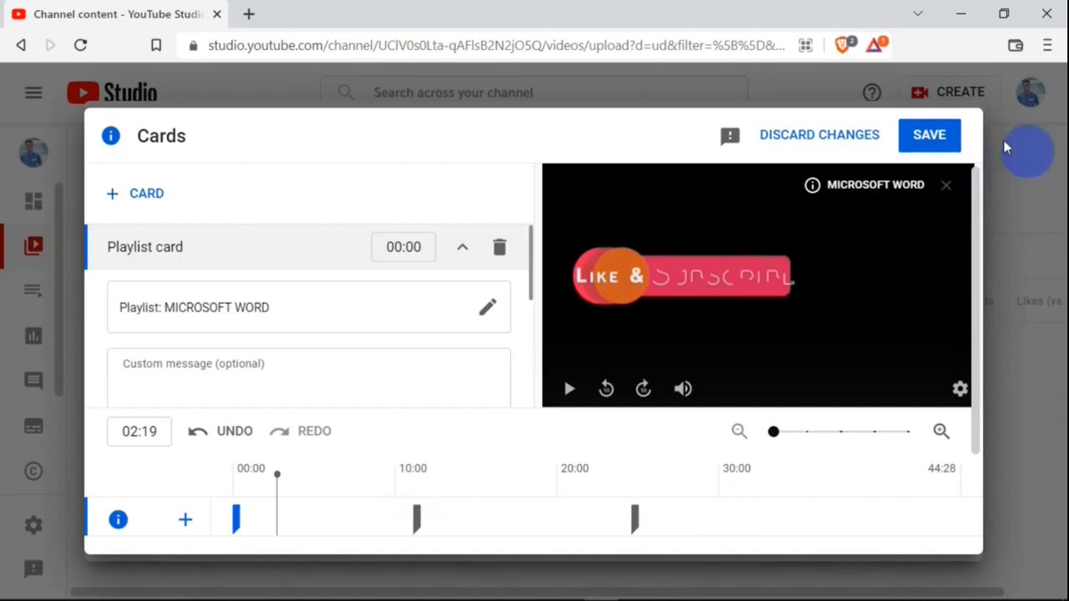
{"action": "left_click", "coordinate": [931, 136]}
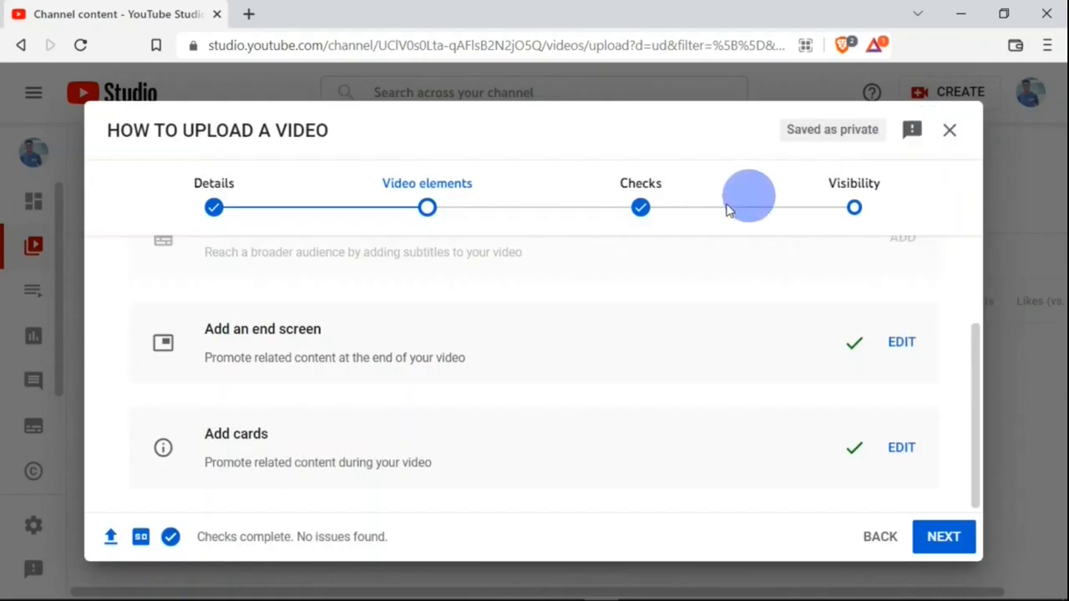
- Go through Checks to the Visibility step and compare the Schedule and Save or publish options
{"action": "left_click", "coordinate": [648, 212]}
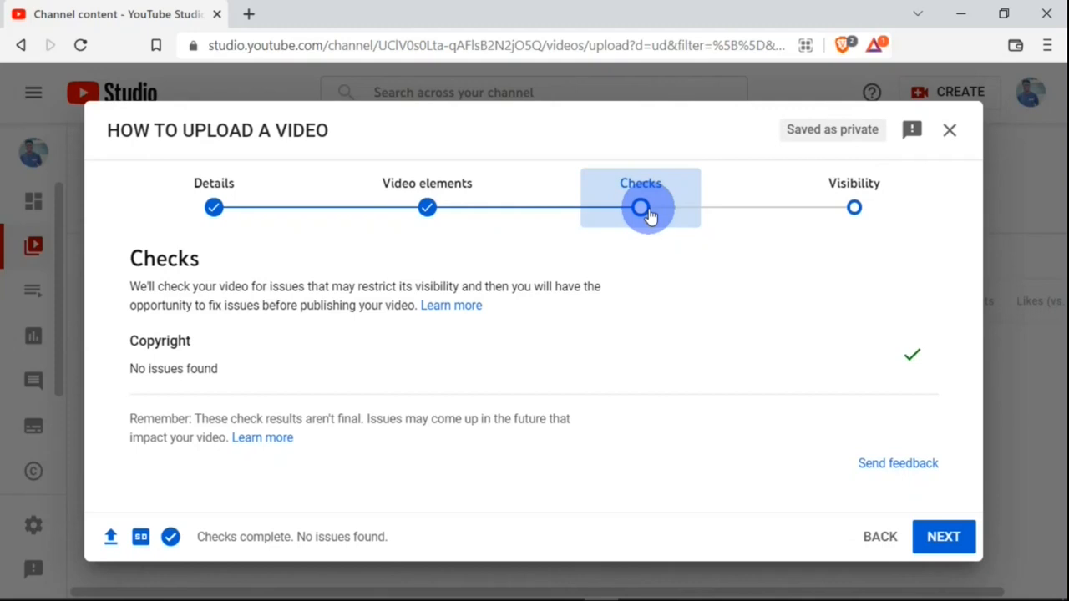
{"action": "left_click", "coordinate": [865, 206]}
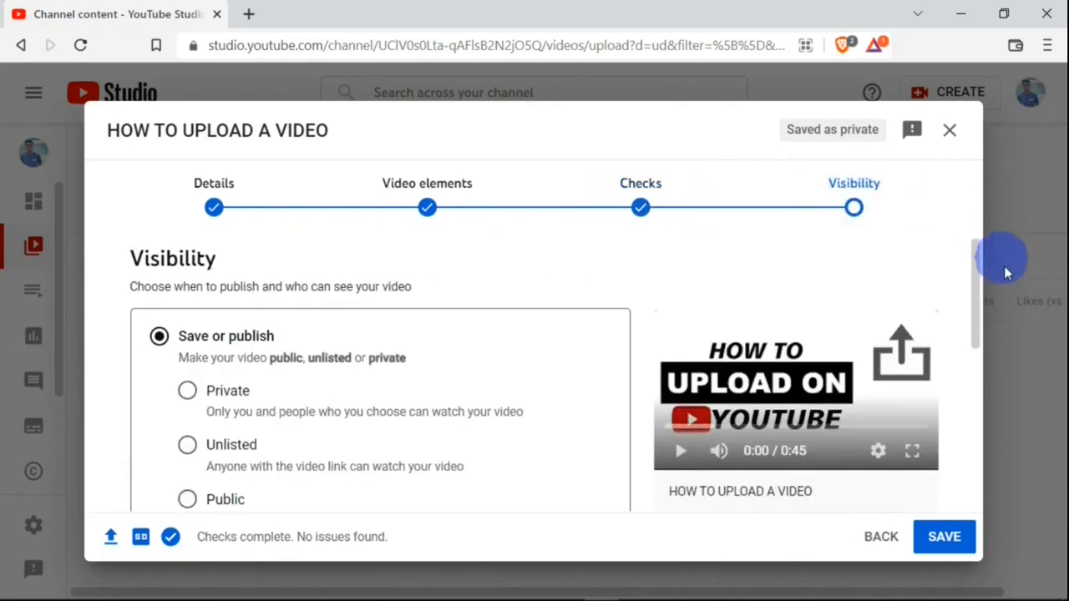
{"action": "left_click_drag", "start_coordinate": [976, 263], "coordinate": [976, 275]}
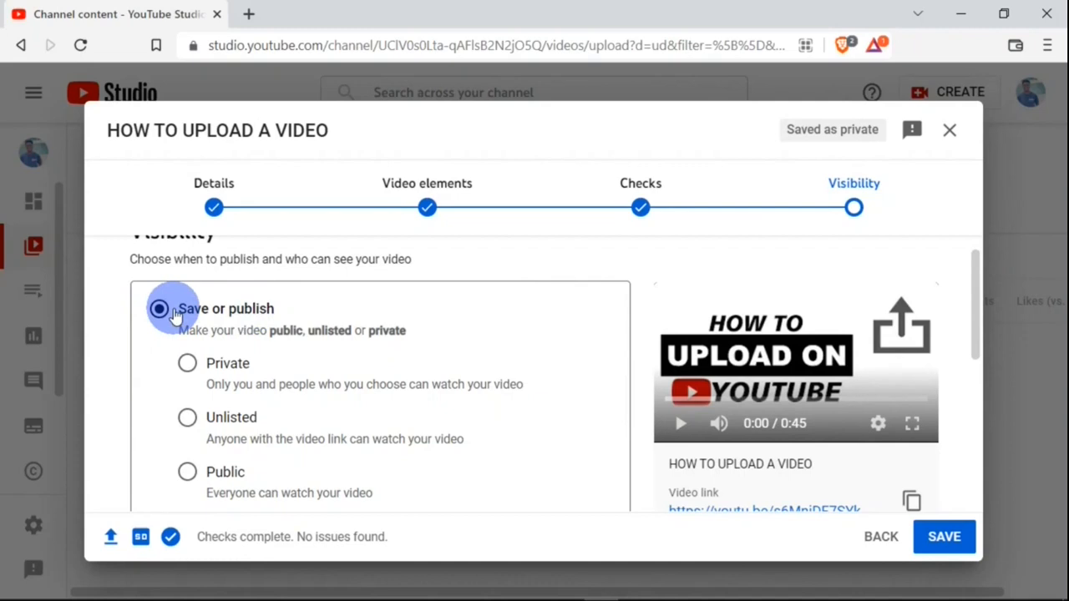
{"action": "left_click_drag", "start_coordinate": [972, 292], "coordinate": [974, 382]}
{"action": "left_click", "coordinate": [159, 378]}
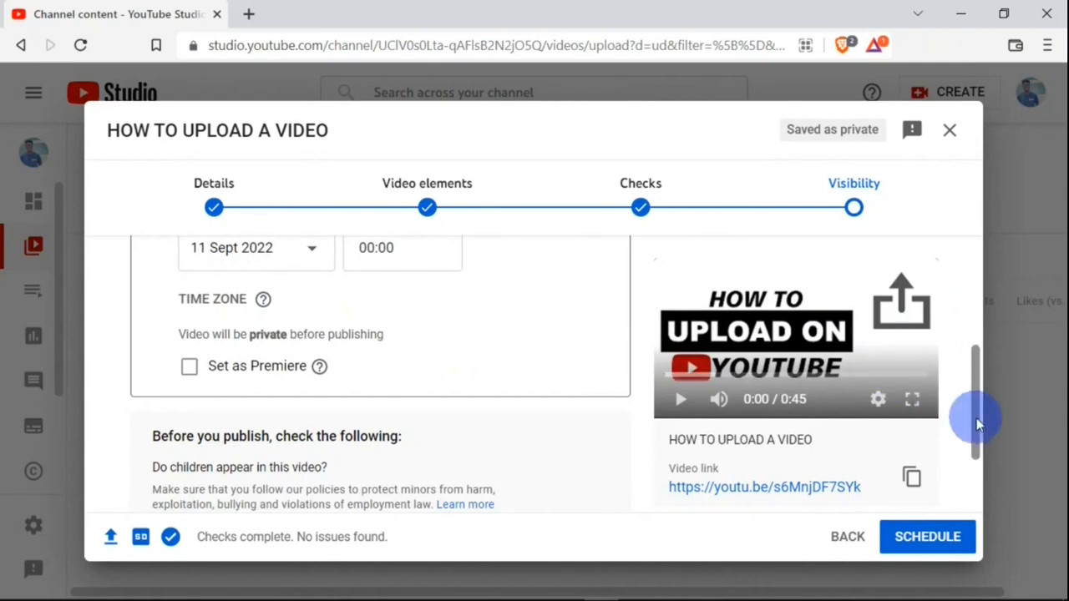
{"action": "left_click_drag", "start_coordinate": [976, 418], "coordinate": [959, 306]}
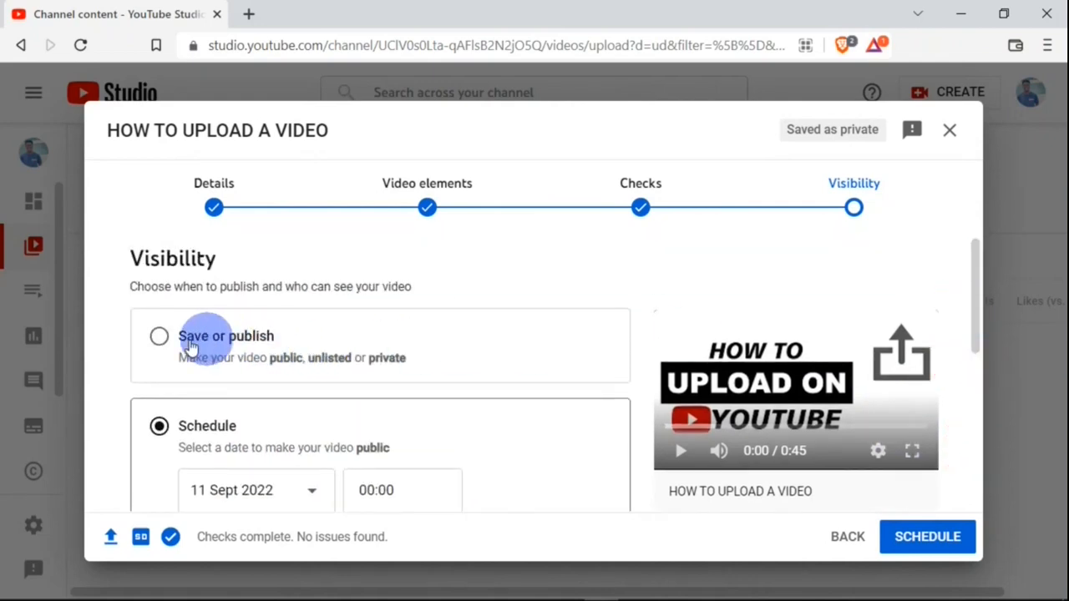
{"action": "left_click", "coordinate": [159, 337]}
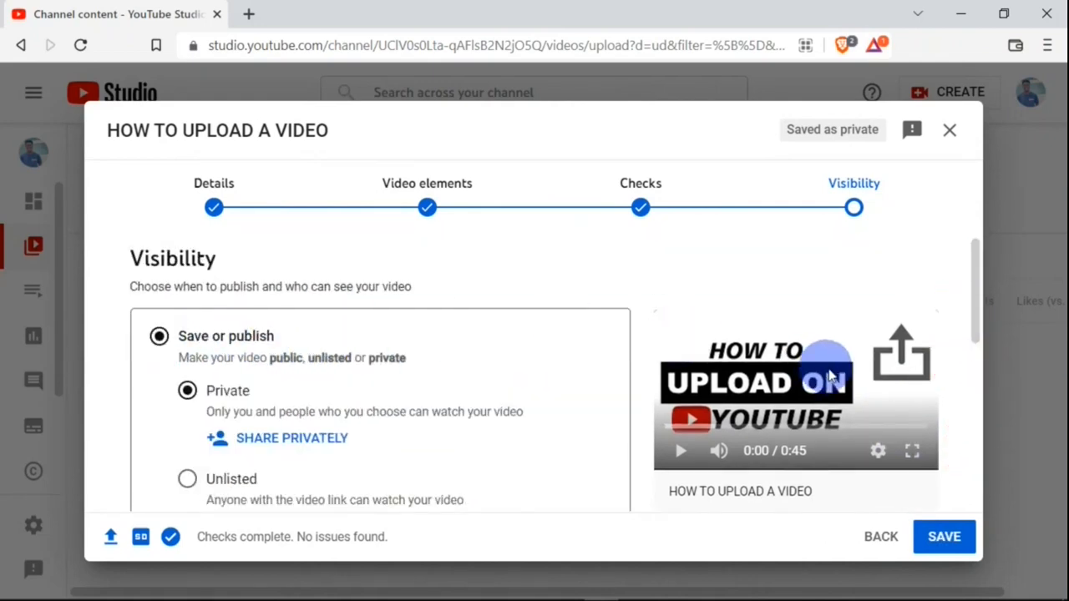
- Try the Unlisted, Public and Private visibility options, ending on Unlisted
{"action": "left_click_drag", "start_coordinate": [971, 295], "coordinate": [971, 324]}
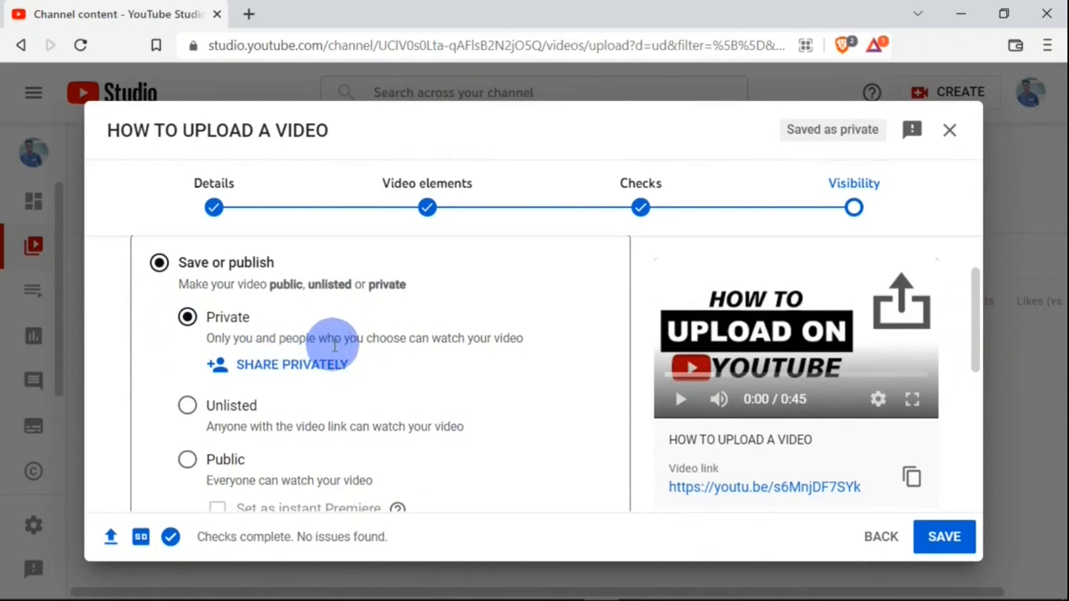
{"action": "left_click", "coordinate": [187, 405]}
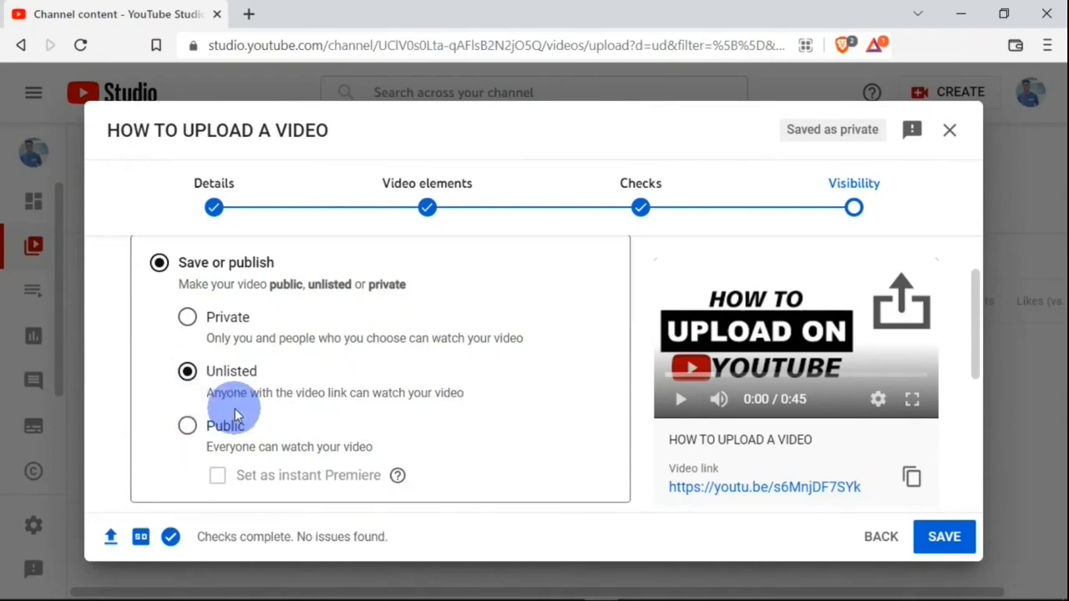
{"action": "left_click", "coordinate": [186, 428]}
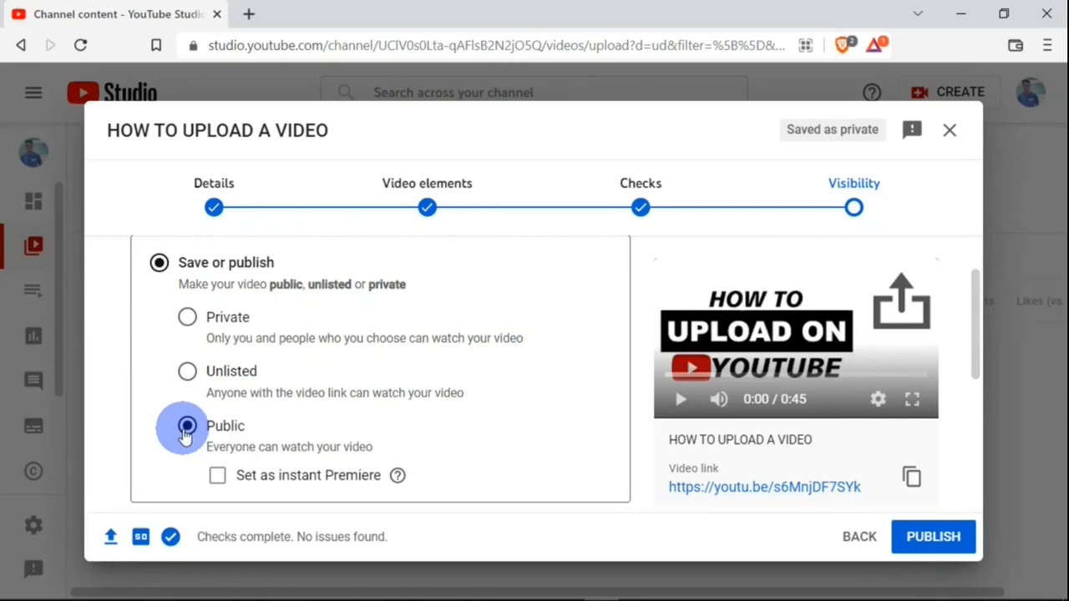
{"action": "left_click", "coordinate": [187, 316]}
{"action": "left_click", "coordinate": [187, 405]}
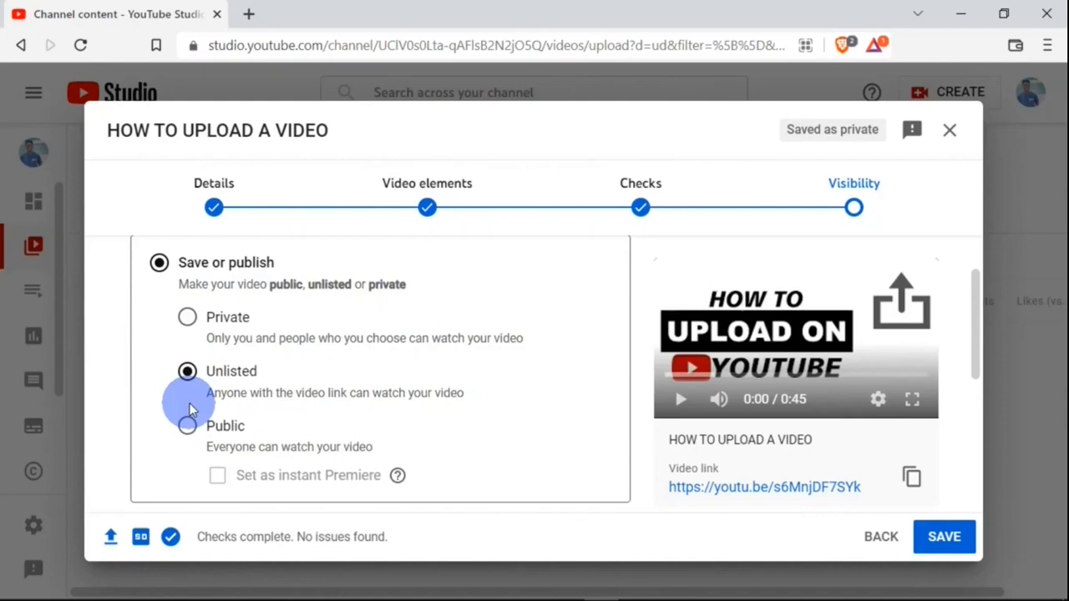
- Choose to schedule the video and set the publish date to 23 Sept 2022
{"action": "left_click", "coordinate": [972, 303]}
{"action": "left_click_drag", "start_coordinate": [972, 303], "coordinate": [972, 399]}
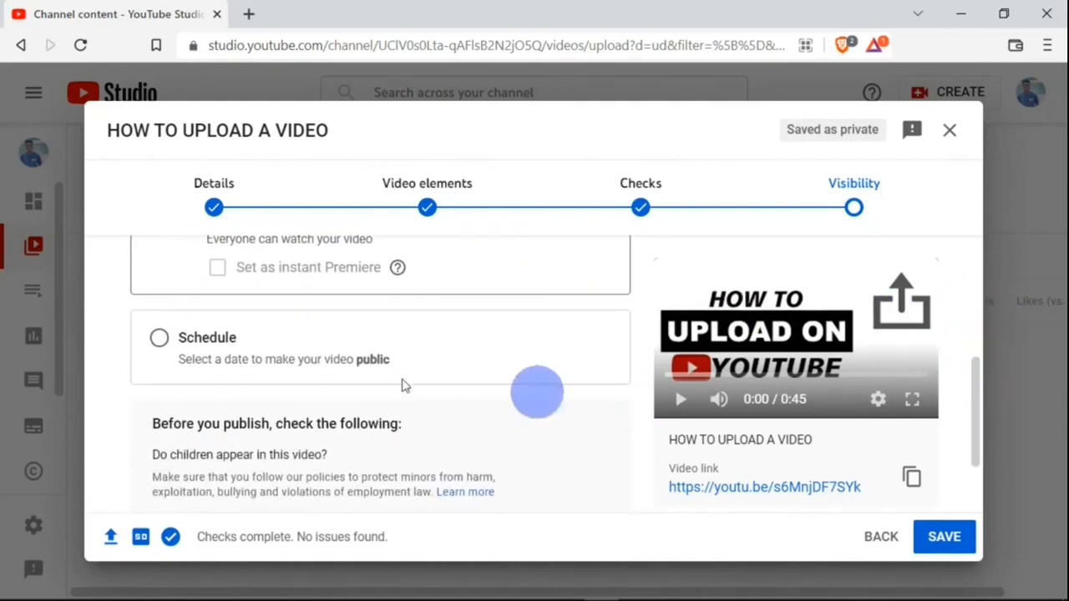
{"action": "left_click", "coordinate": [160, 339]}
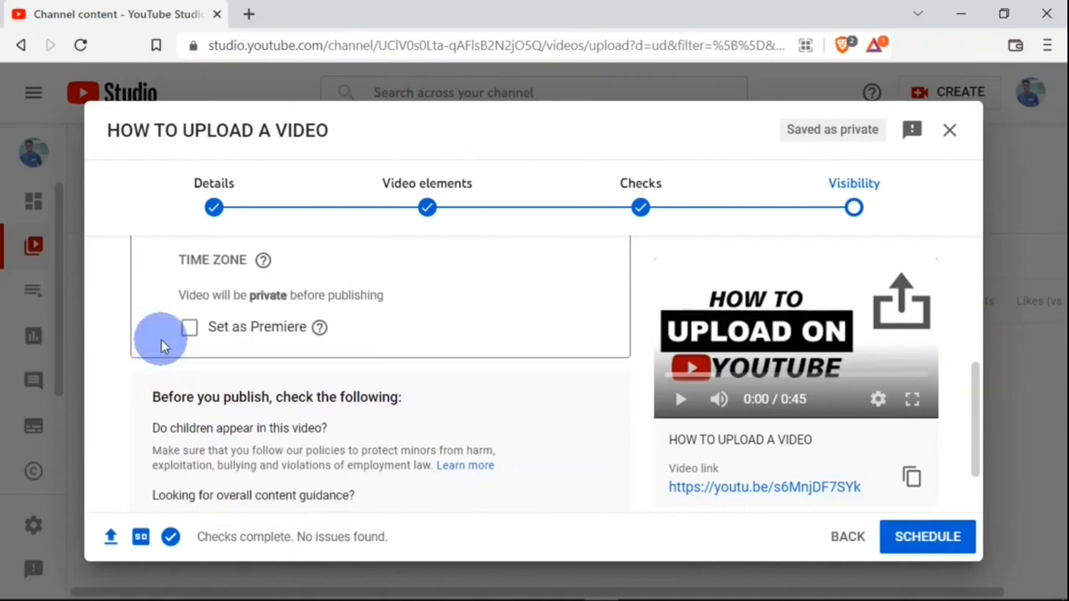
{"action": "left_click_drag", "start_coordinate": [972, 420], "coordinate": [972, 378]}
{"action": "left_click", "coordinate": [309, 327]}
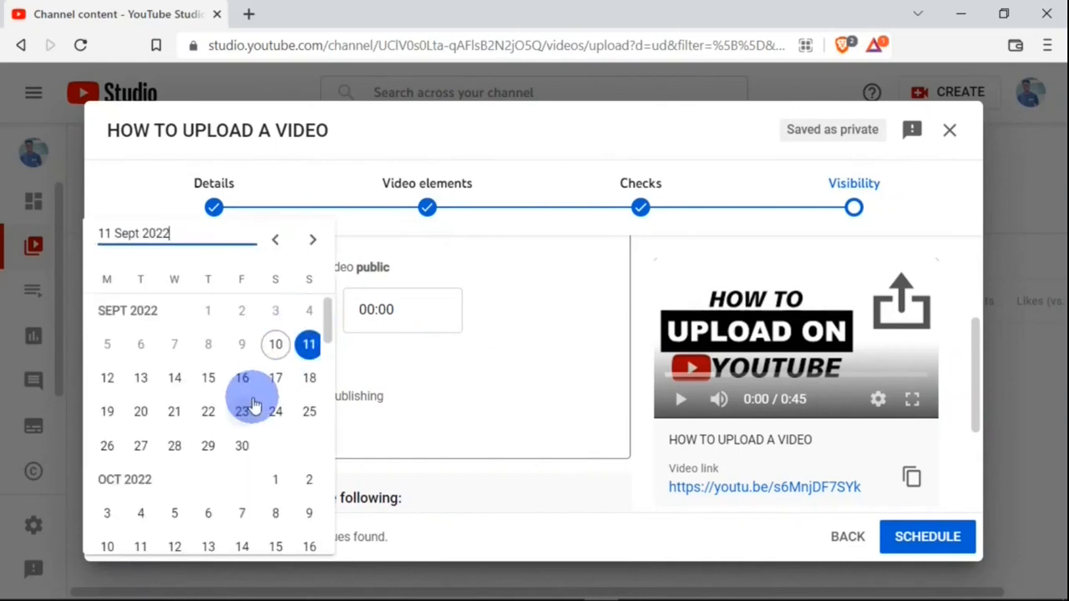
{"action": "left_click", "coordinate": [242, 414]}
- Set the scheduled time to 00:45 and turn on Set as Premiere
{"action": "left_click", "coordinate": [443, 303]}
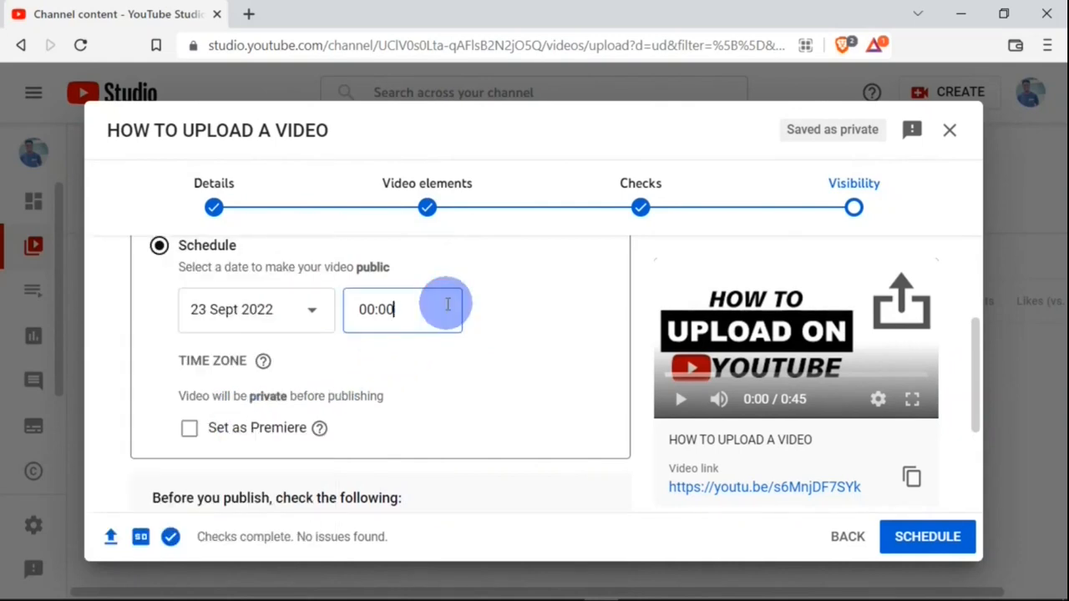
{"action": "left_click", "coordinate": [426, 434]}
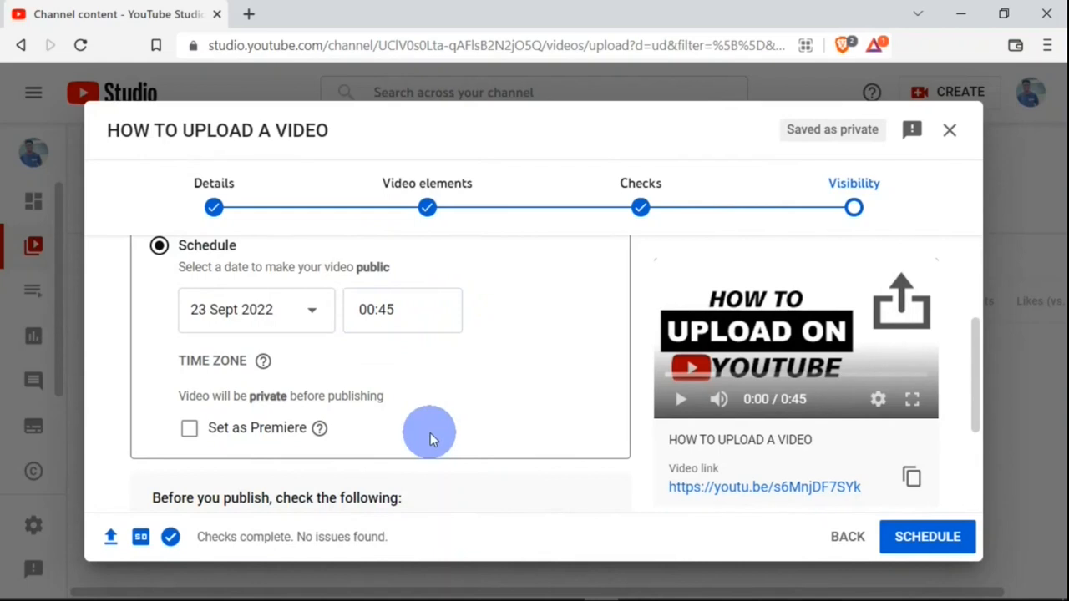
{"action": "left_click", "coordinate": [190, 429]}
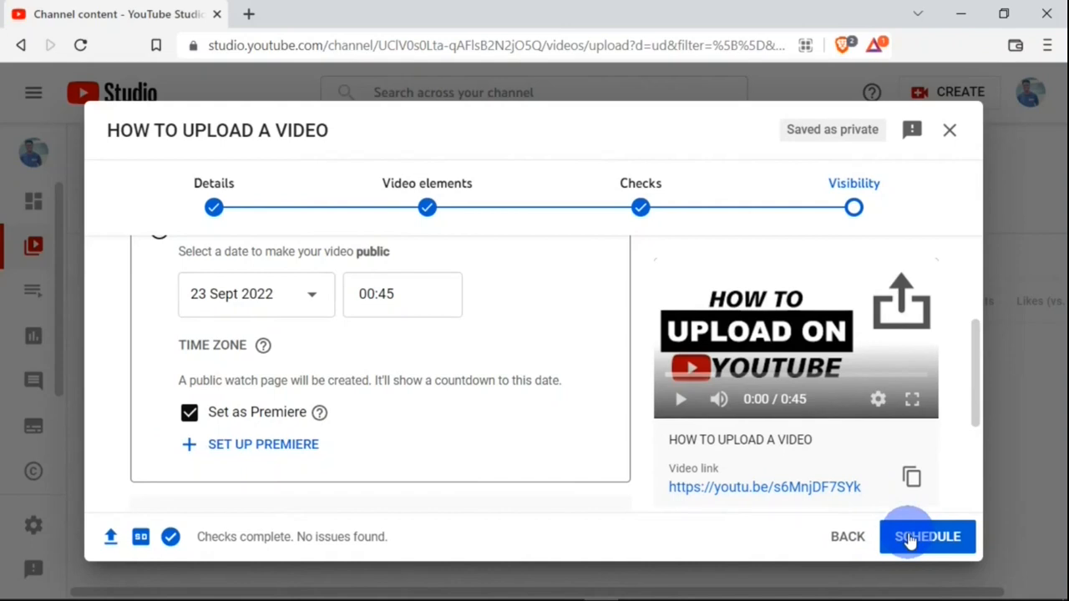
- Review the Details, Video elements and Checks steps before returning to Visibility
{"action": "left_click", "coordinate": [215, 209]}
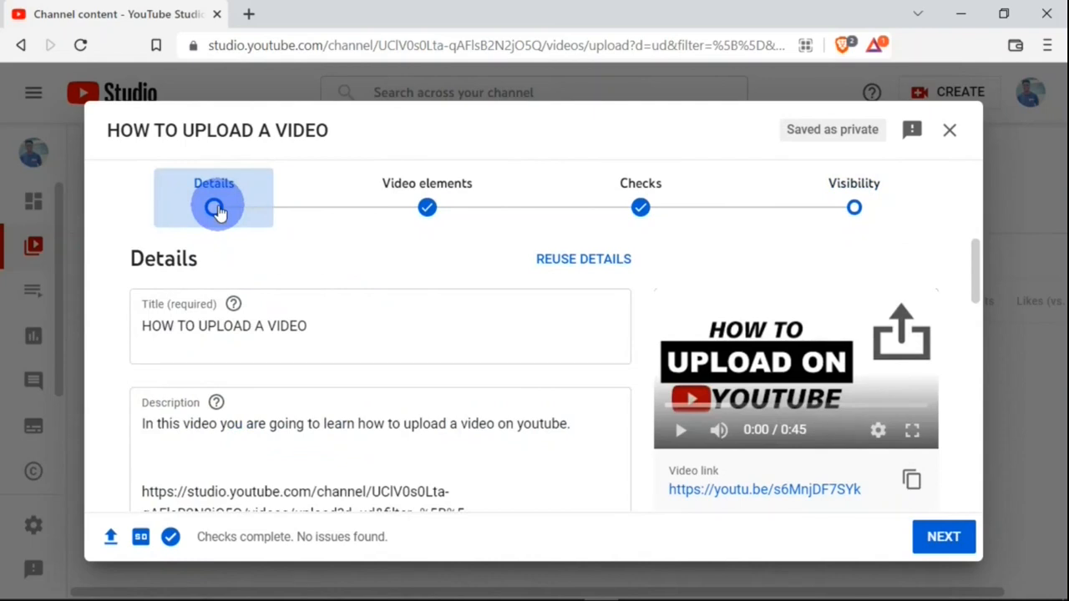
{"action": "left_click", "coordinate": [425, 207]}
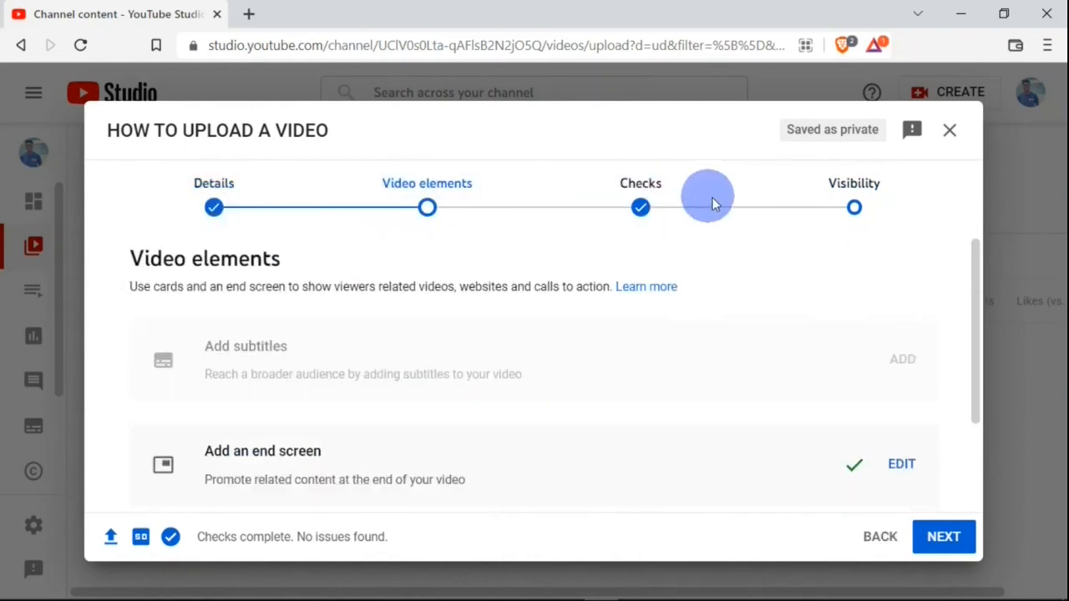
{"action": "left_click", "coordinate": [638, 208]}
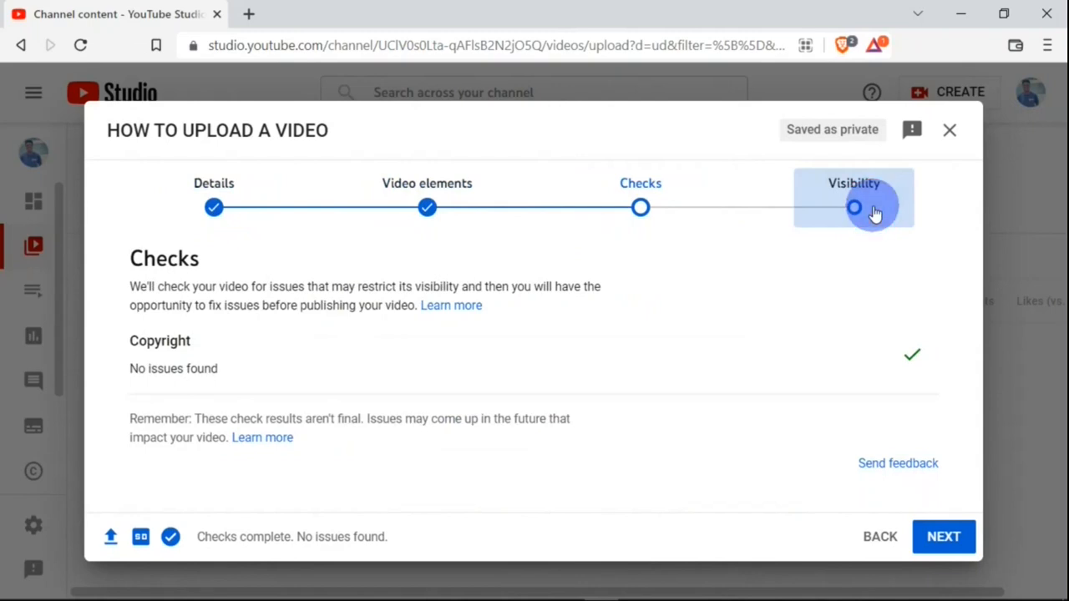
{"action": "left_click", "coordinate": [872, 213]}
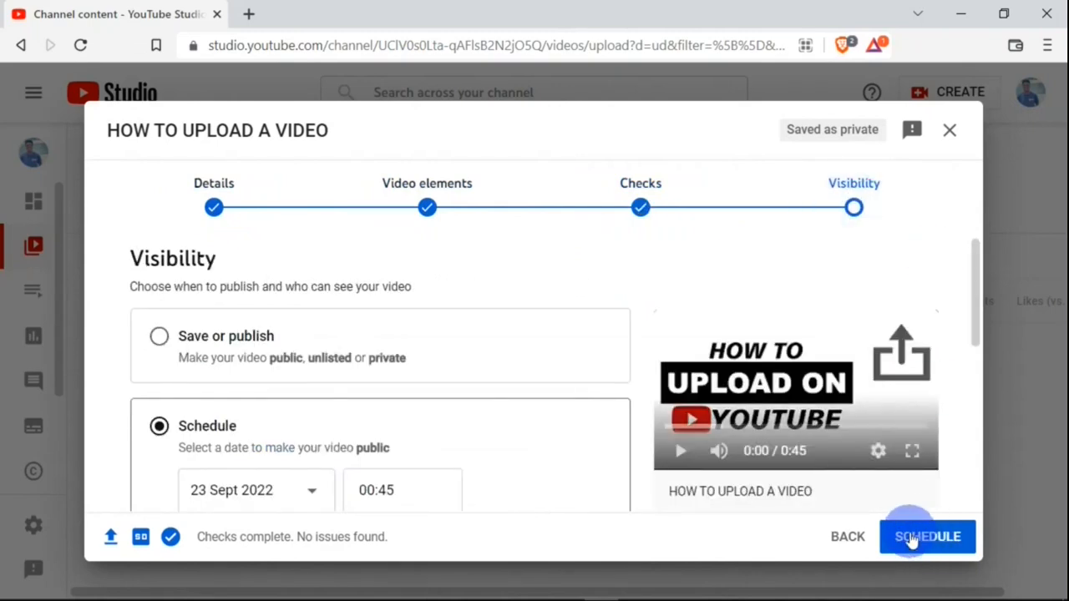